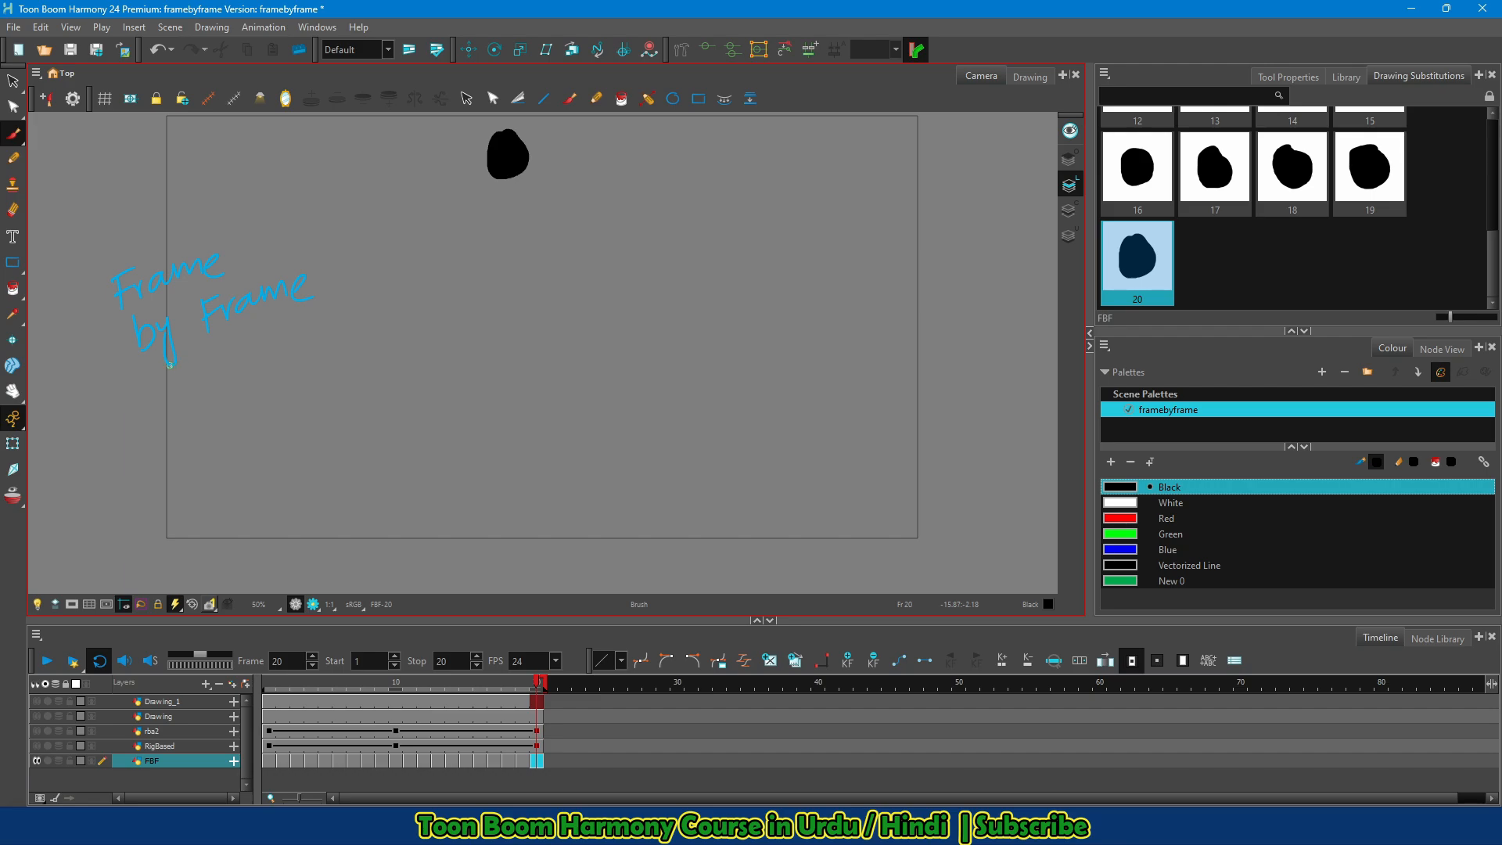
Examine the FBF layer's ball animation by stepping through its frames, playing it back and browsing its drawing substitutions
{"action": "left_click_drag", "start_coordinate": [273, 760], "coordinate": [330, 765]}
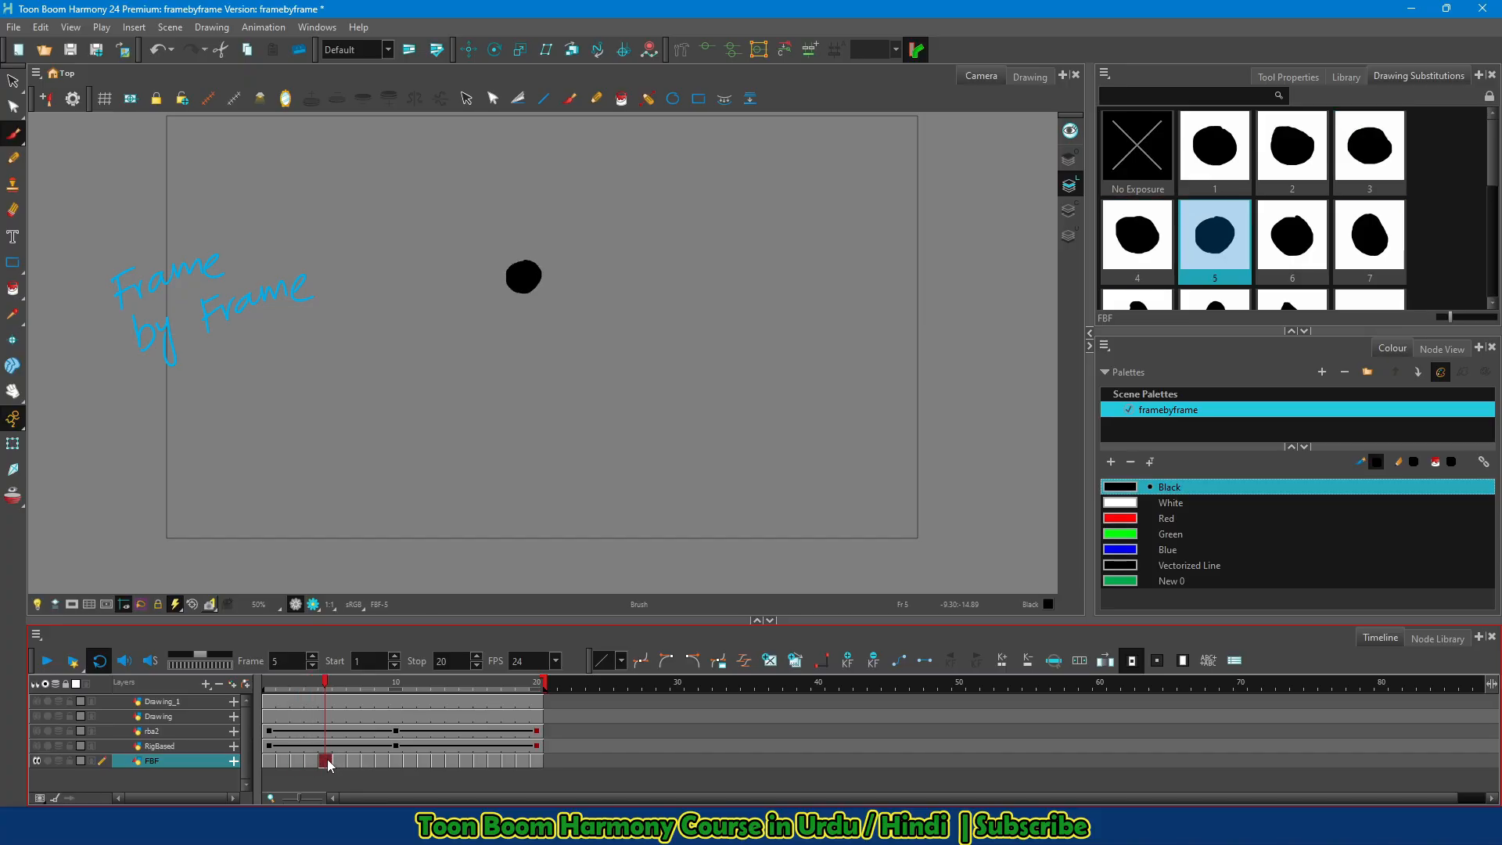
{"action": "key", "text": "period"}
{"action": "key", "text": "period"}
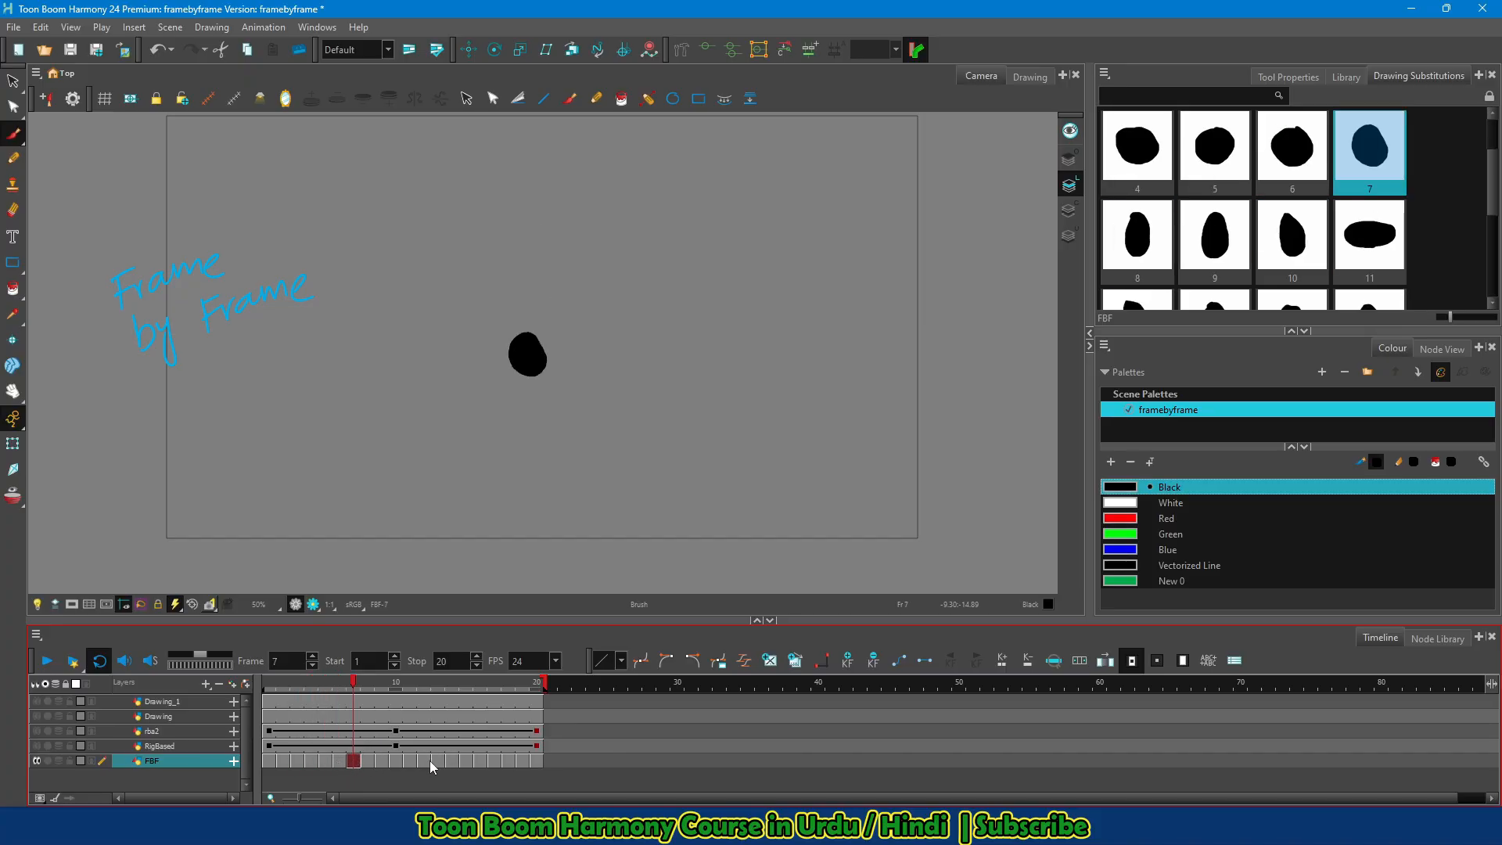
{"action": "left_click", "coordinate": [48, 662]}
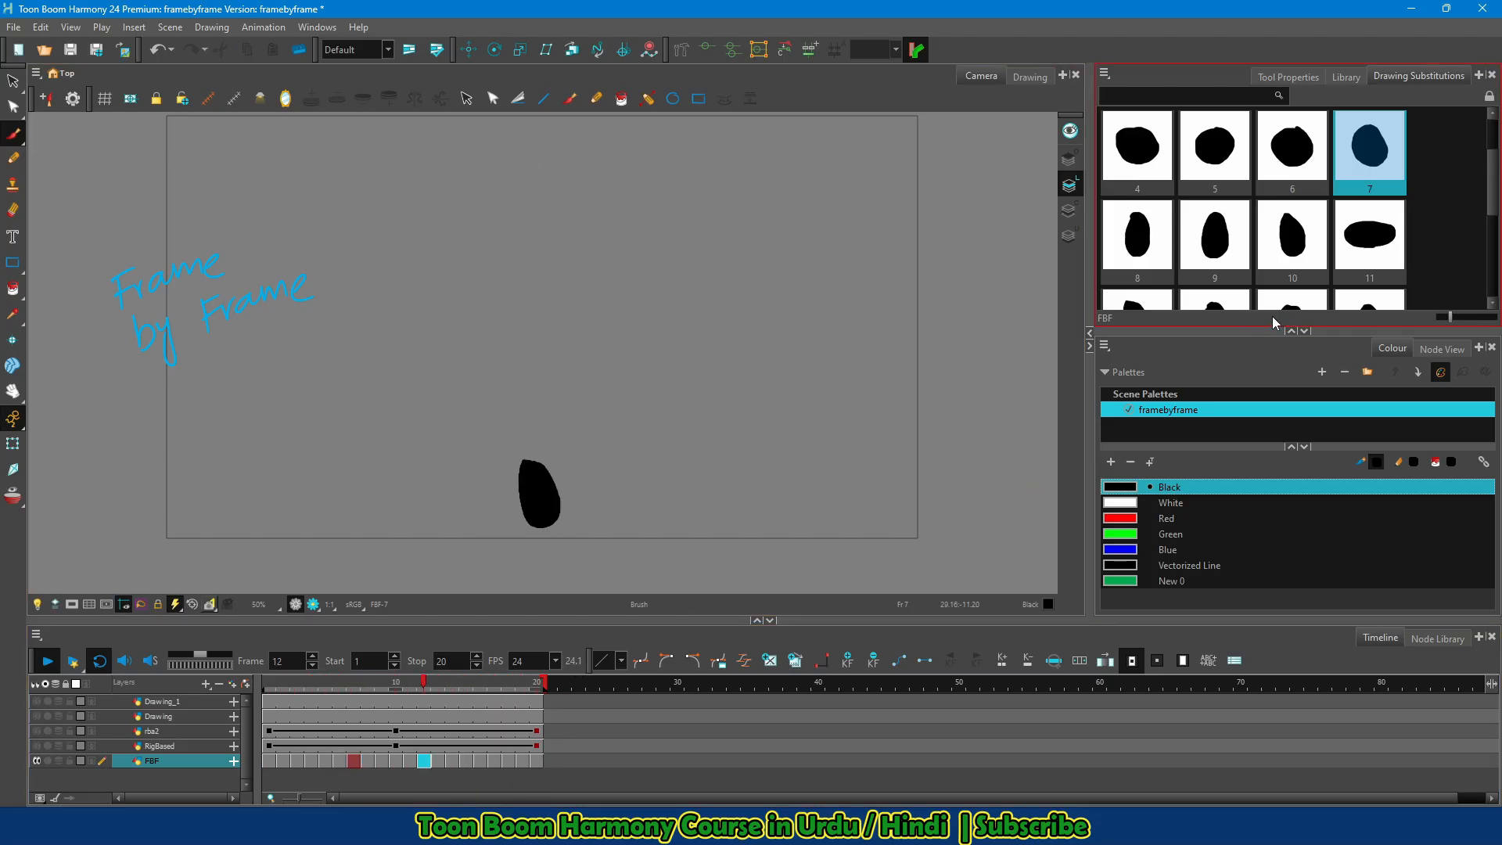
{"action": "left_click_drag", "start_coordinate": [1489, 190], "coordinate": [1458, 277]}
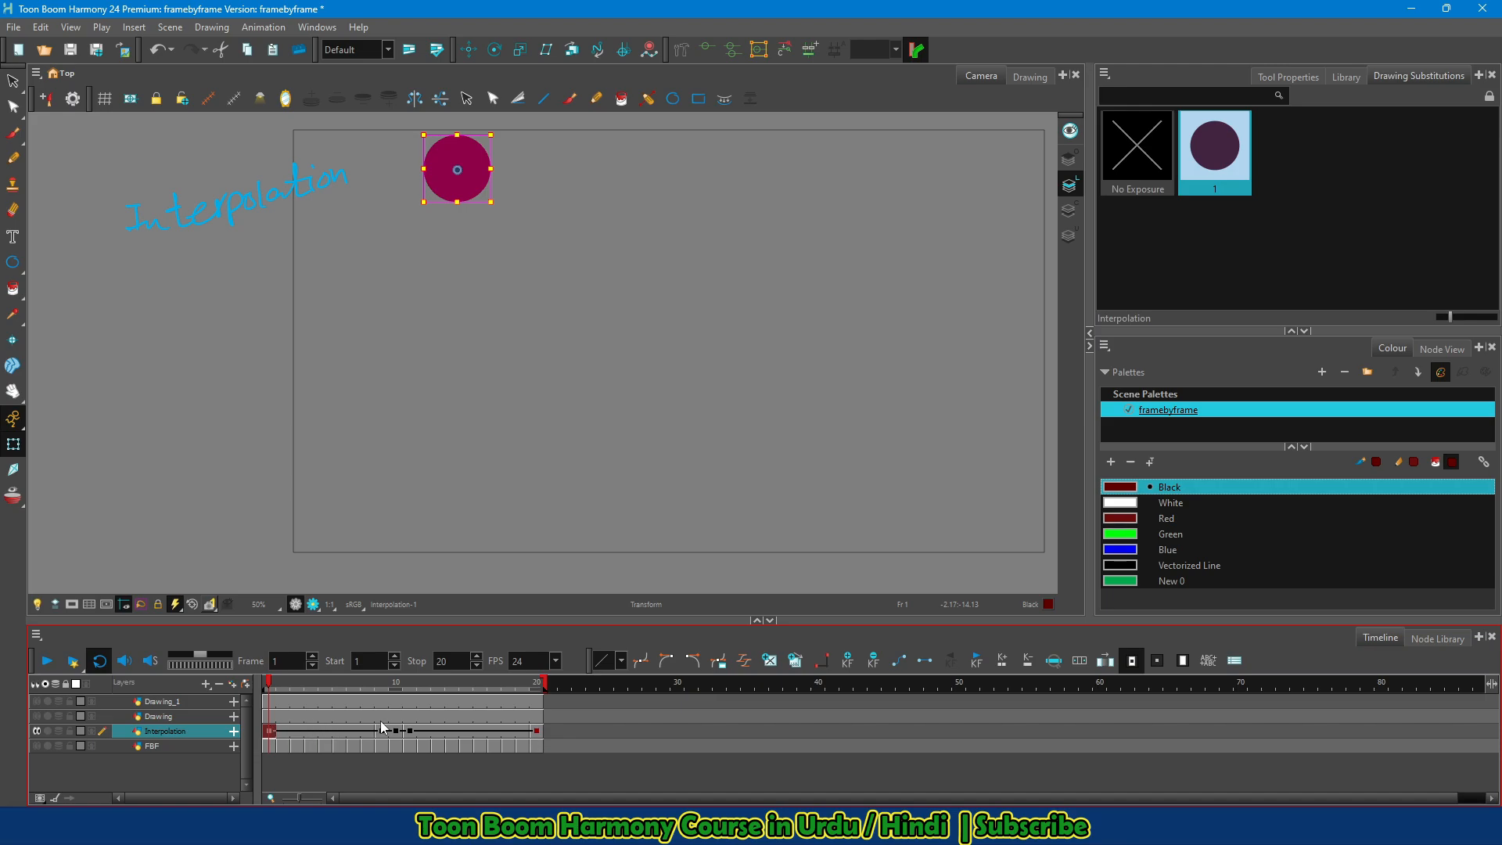
Scrub from frame 1 to frame 20 and play back the Interpolation layer's bouncing ball
{"action": "left_click_drag", "start_coordinate": [272, 686], "coordinate": [539, 687]}
{"action": "left_click", "coordinate": [47, 663]}
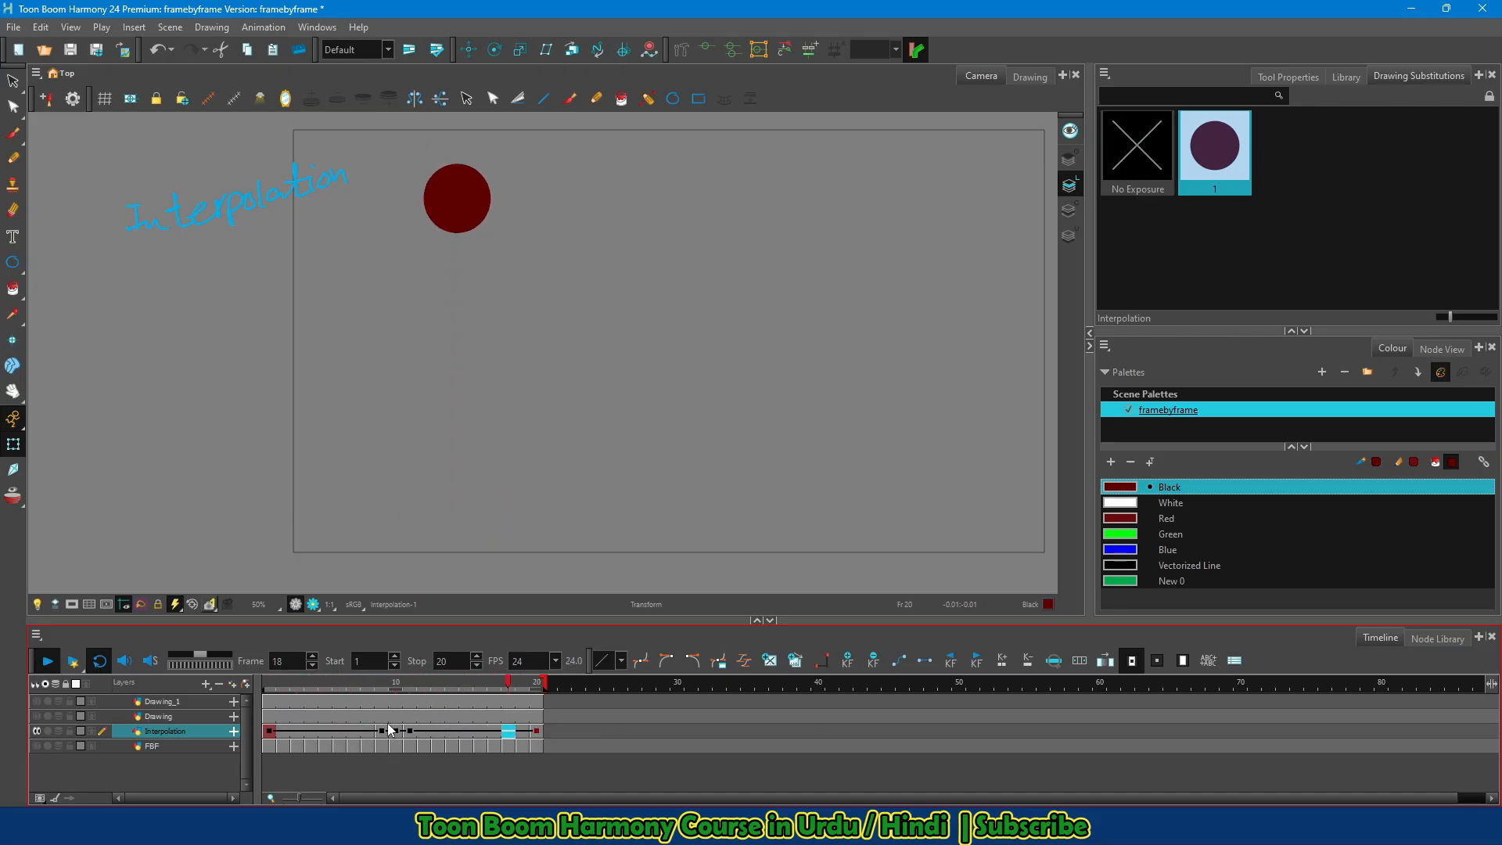
{"action": "left_click", "coordinate": [285, 688]}
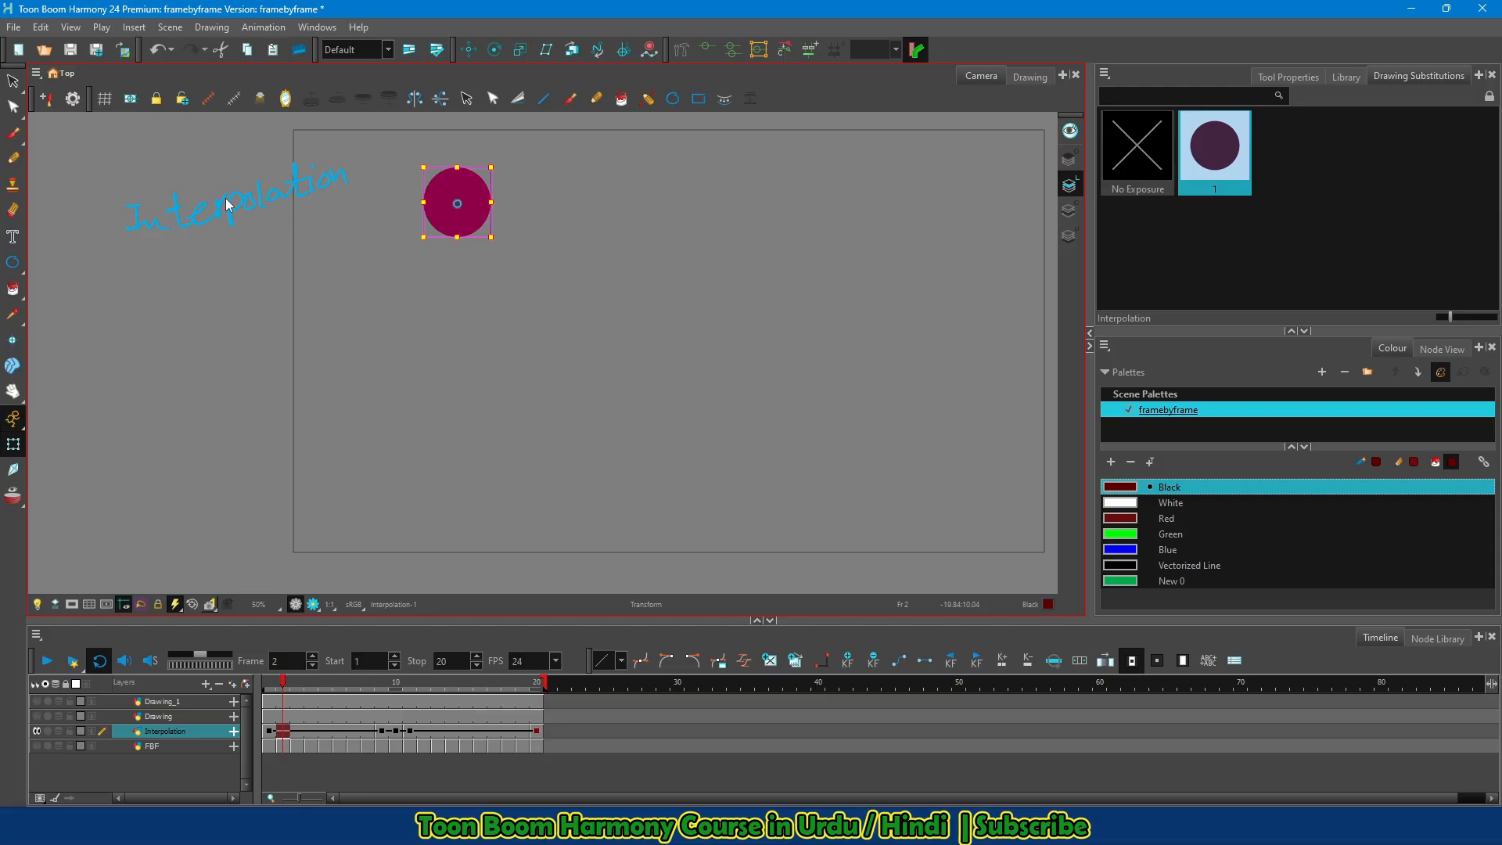
Compare the Interpolation layer's keyframes at frames 1 and 9 with the in-between frames 2 to 8
{"action": "left_click", "coordinate": [268, 736]}
{"action": "left_click", "coordinate": [384, 732]}
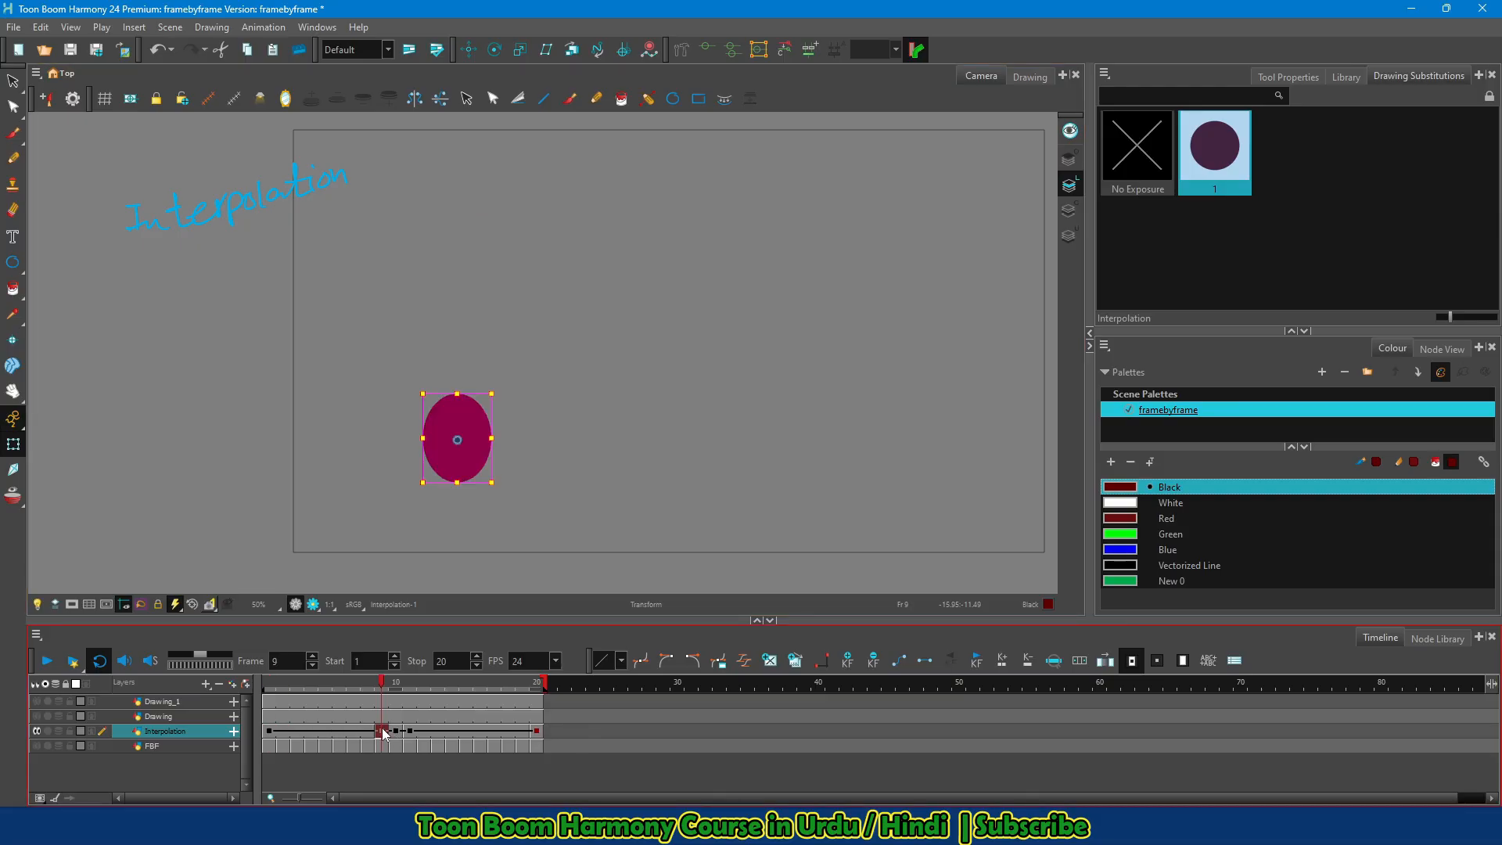
{"action": "left_click", "coordinate": [282, 736]}
{"action": "left_click", "coordinate": [303, 735]}
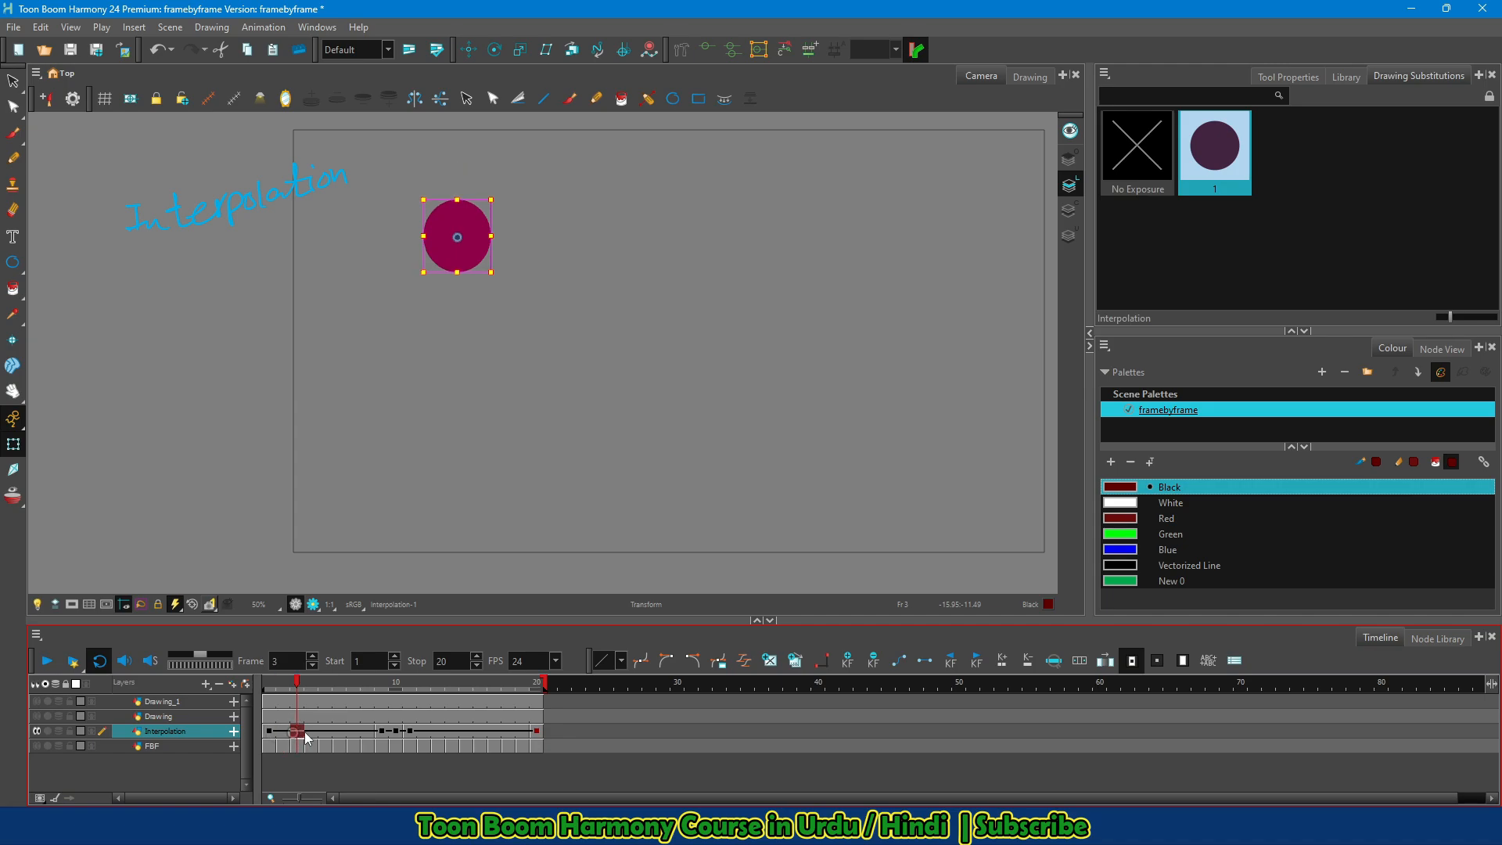
{"action": "left_click_drag", "start_coordinate": [306, 738], "coordinate": [367, 735]}
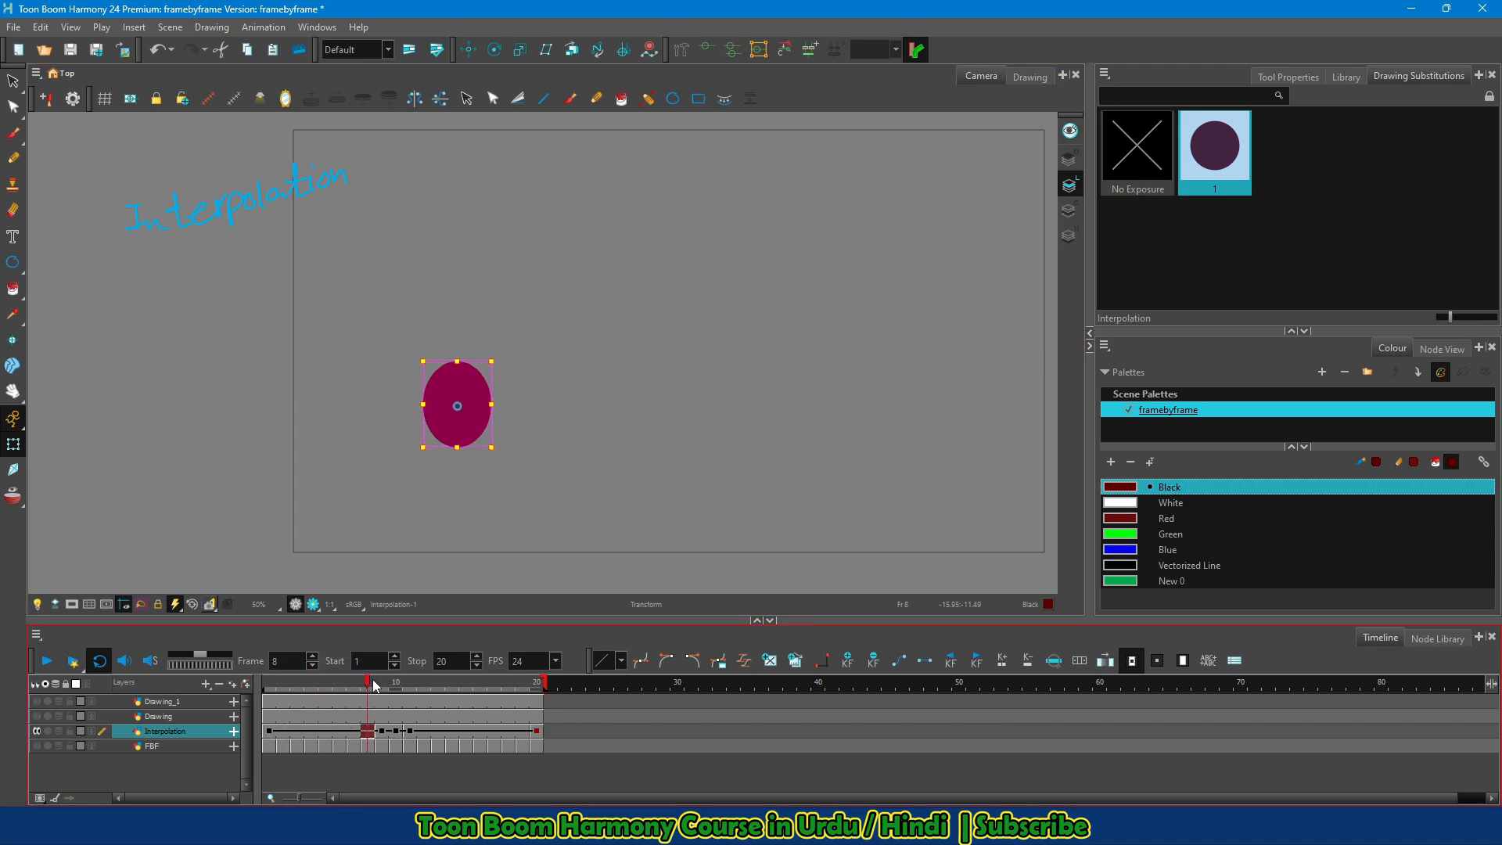
{"action": "left_click", "coordinate": [270, 734]}
{"action": "left_click", "coordinate": [381, 731]}
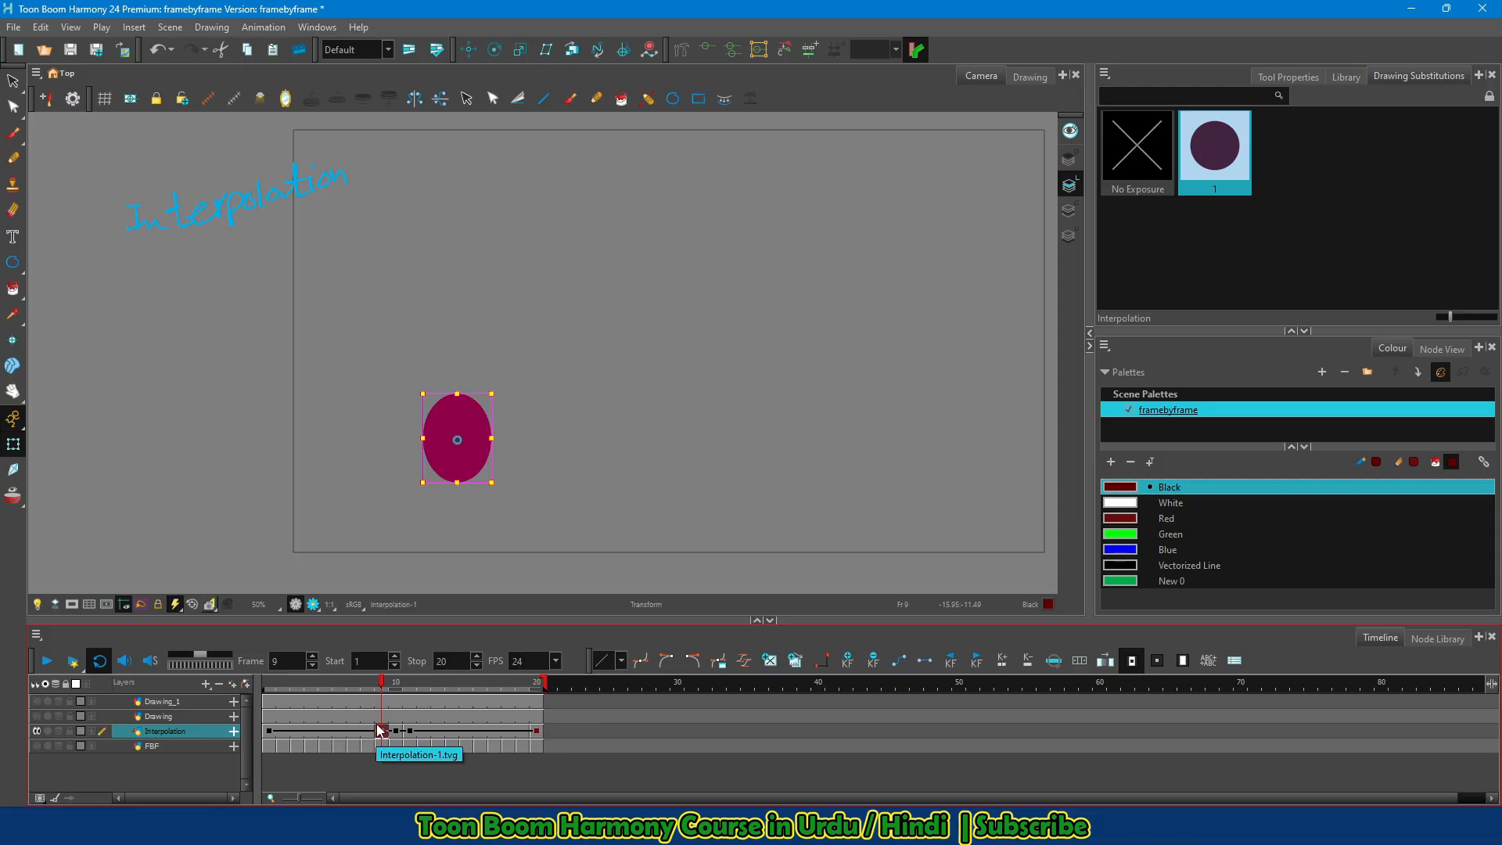
{"action": "left_click", "coordinate": [270, 731]}
{"action": "left_click", "coordinate": [382, 734]}
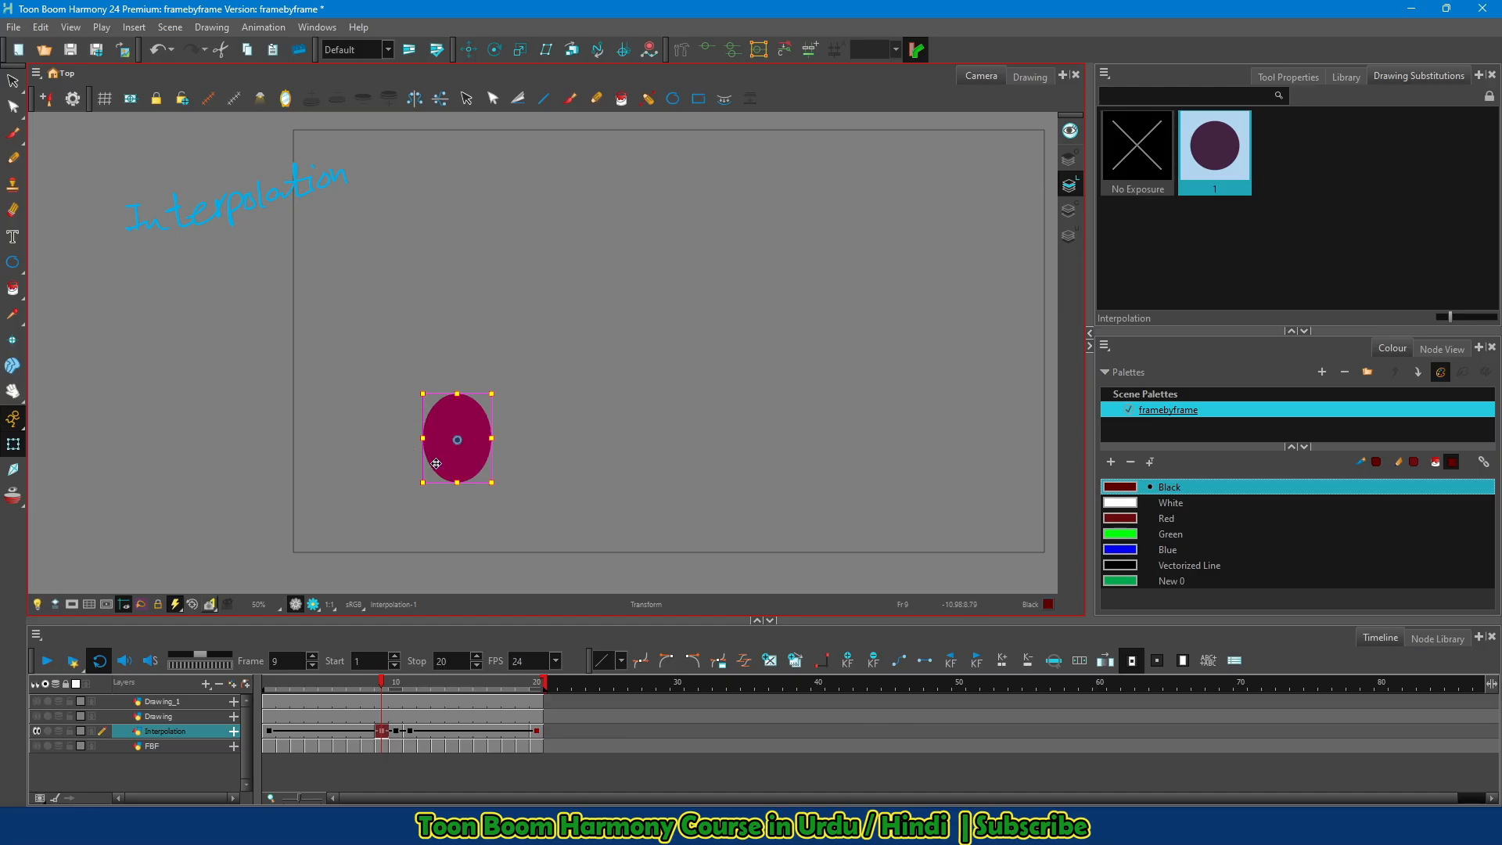
{"action": "left_click", "coordinate": [271, 731]}
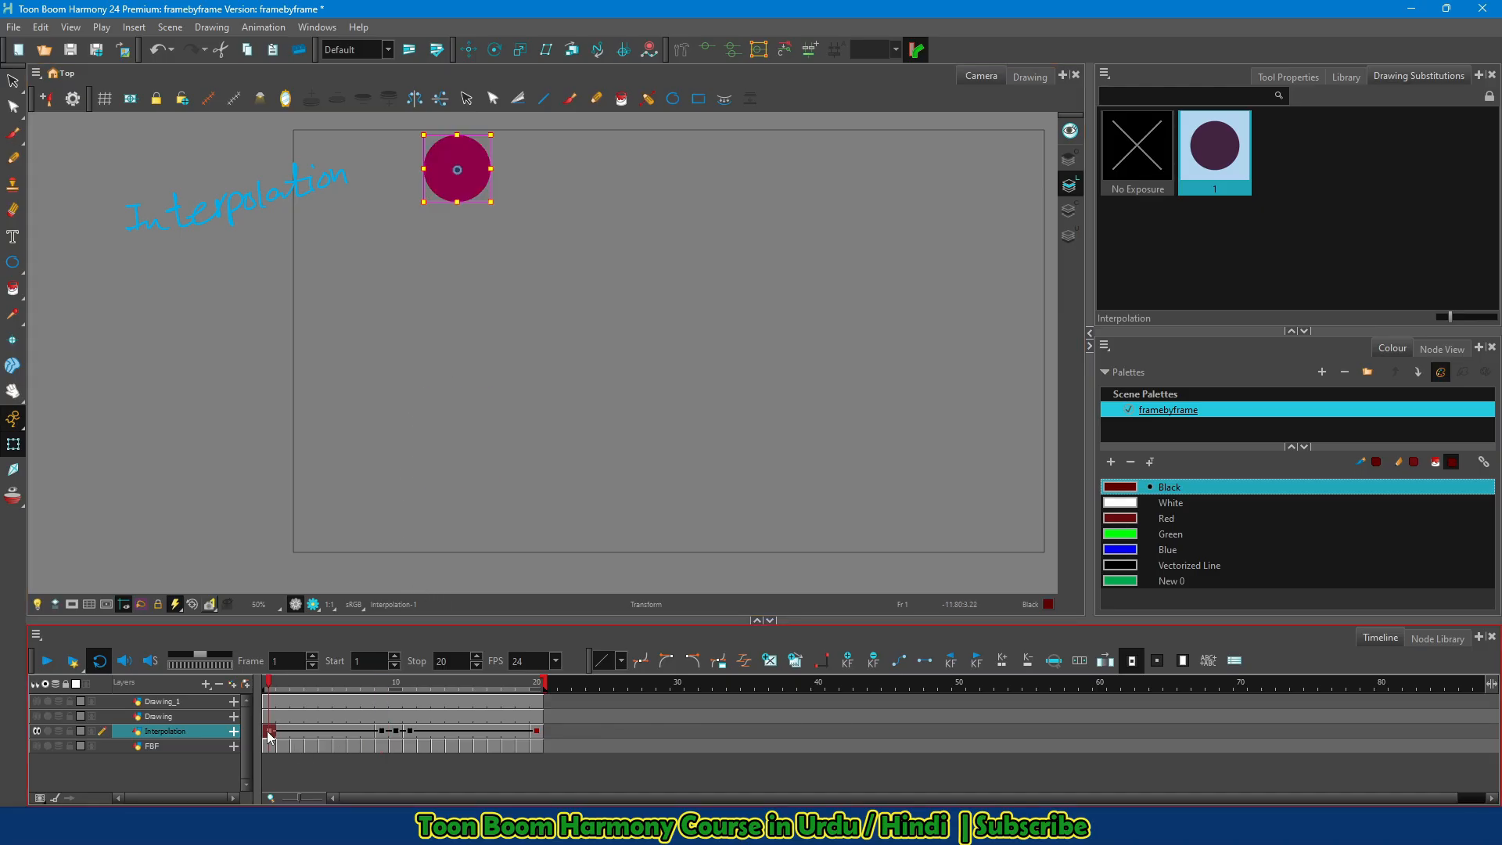
{"action": "left_click", "coordinate": [382, 730]}
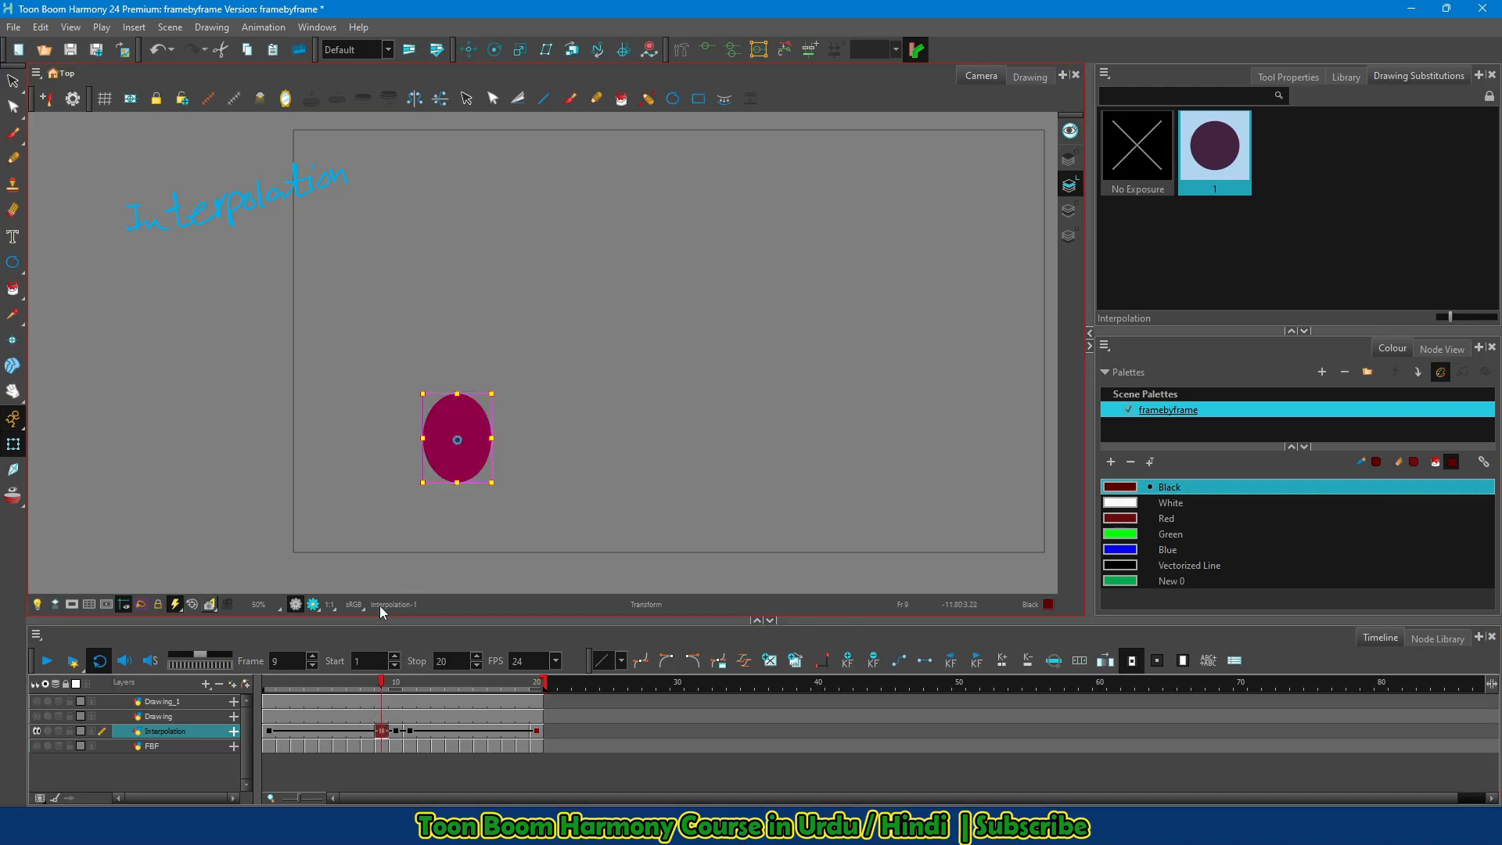
{"action": "left_click", "coordinate": [298, 730]}
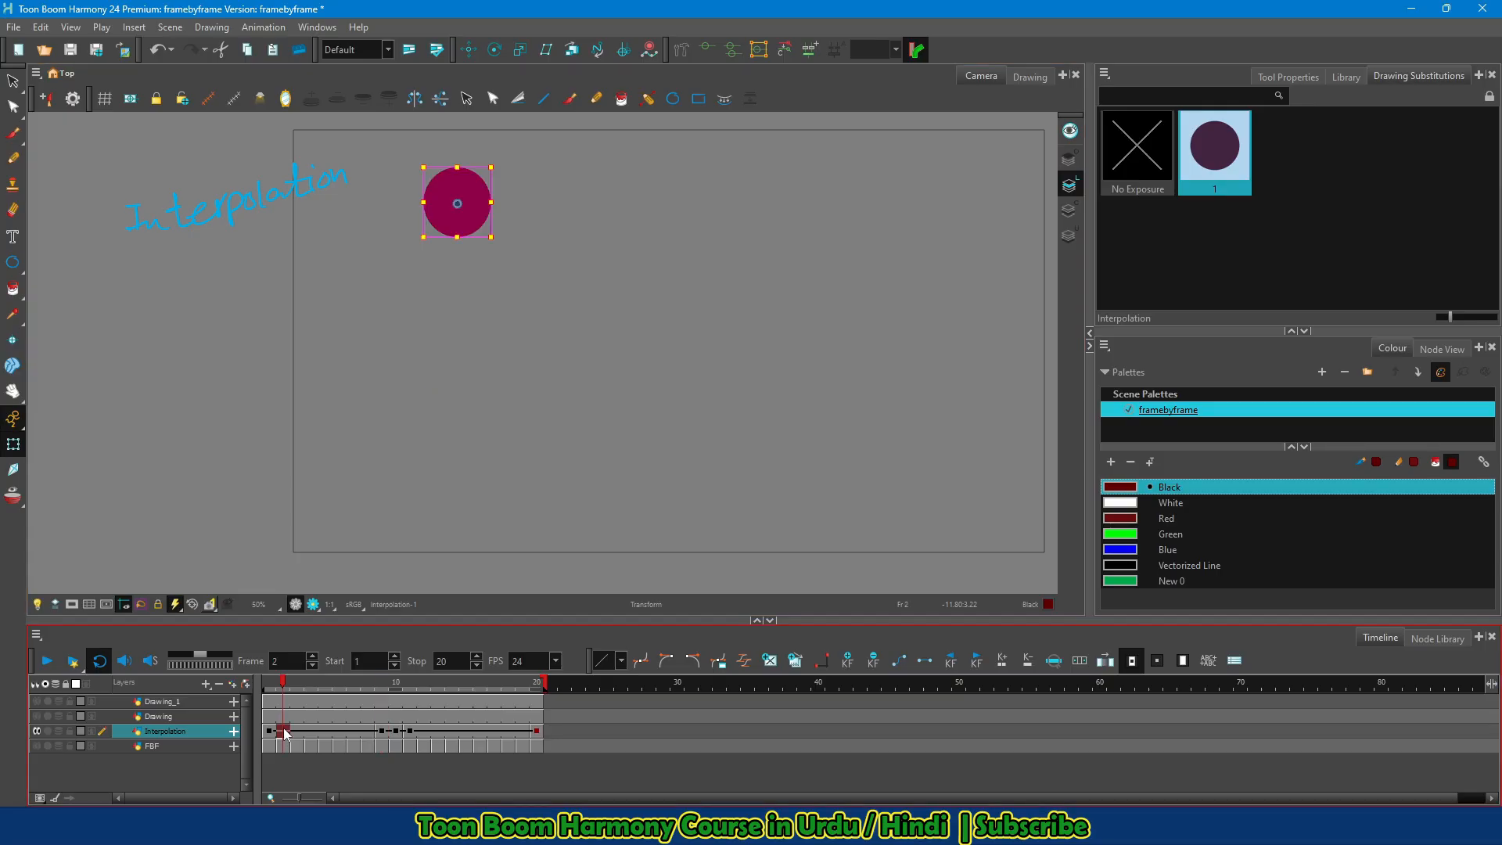
{"action": "left_click", "coordinate": [313, 730]}
{"action": "left_click", "coordinate": [340, 731]}
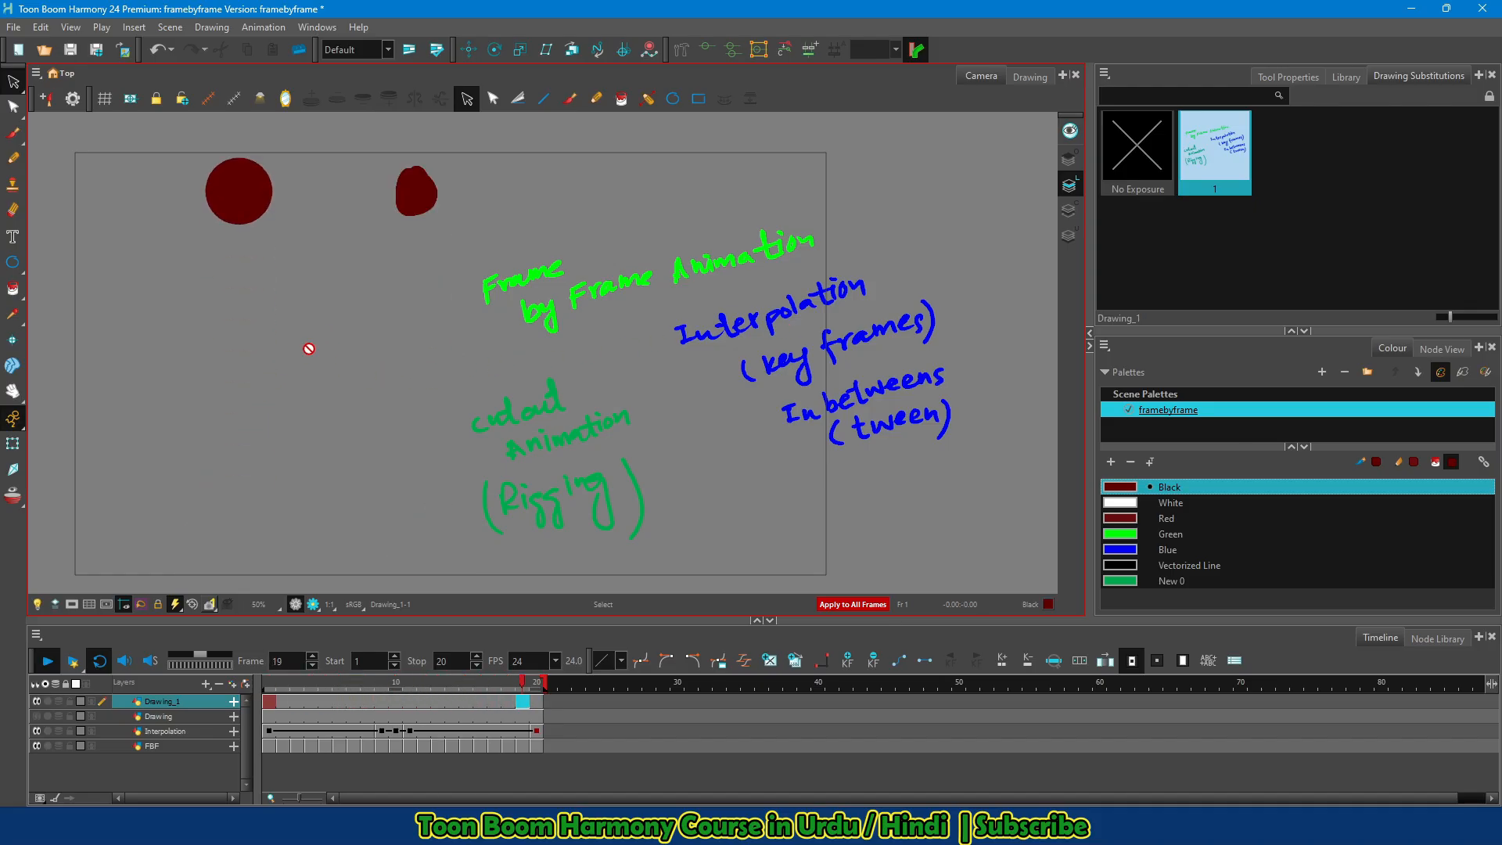
Stop the playback and add a vector drawing layer named 123 above the Interpolation layer
{"action": "left_click", "coordinate": [49, 663]}
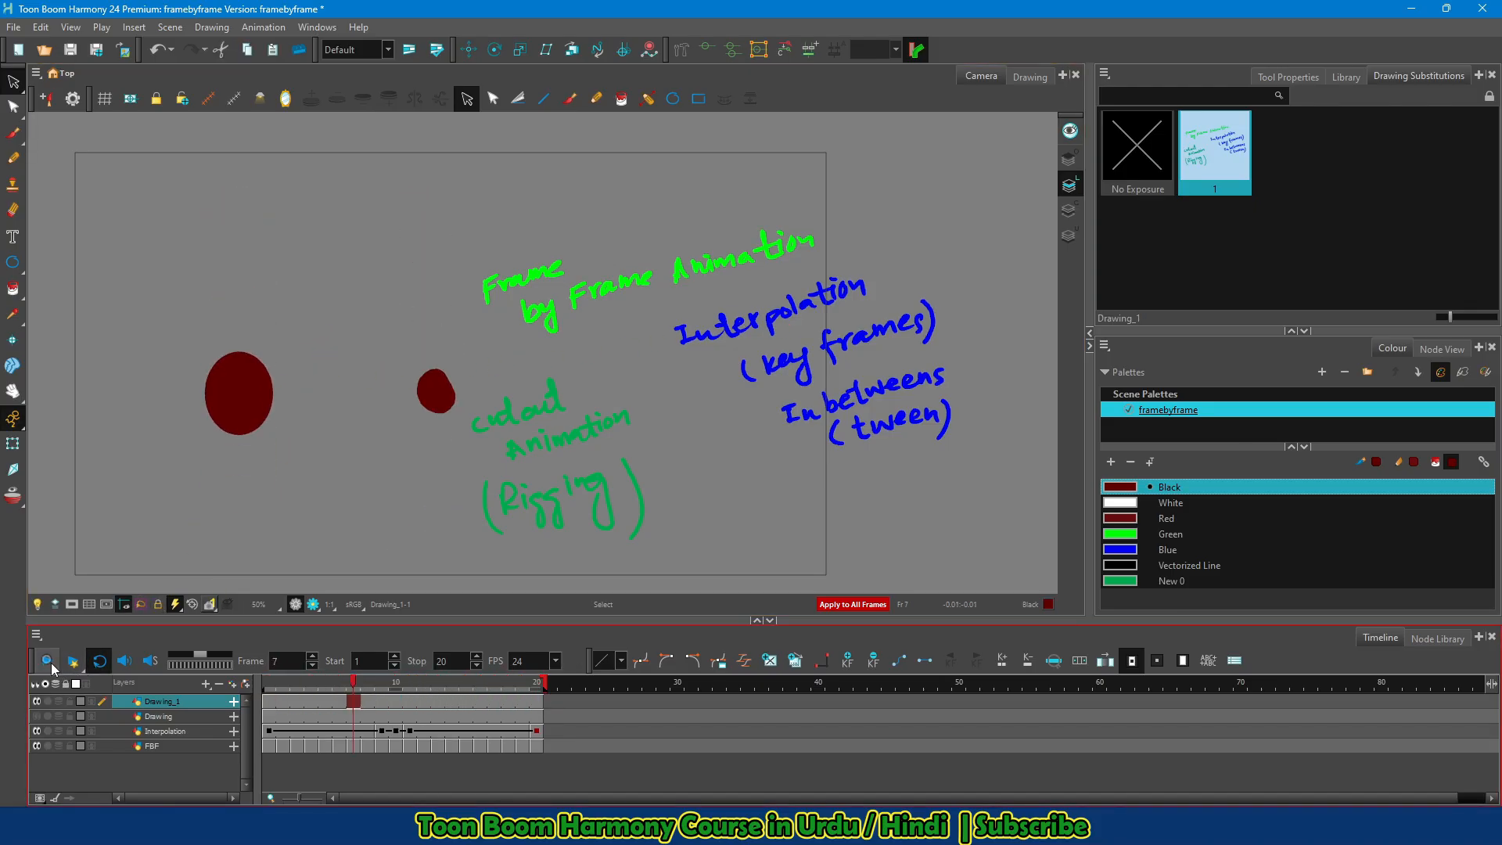
{"action": "left_click", "coordinate": [152, 731]}
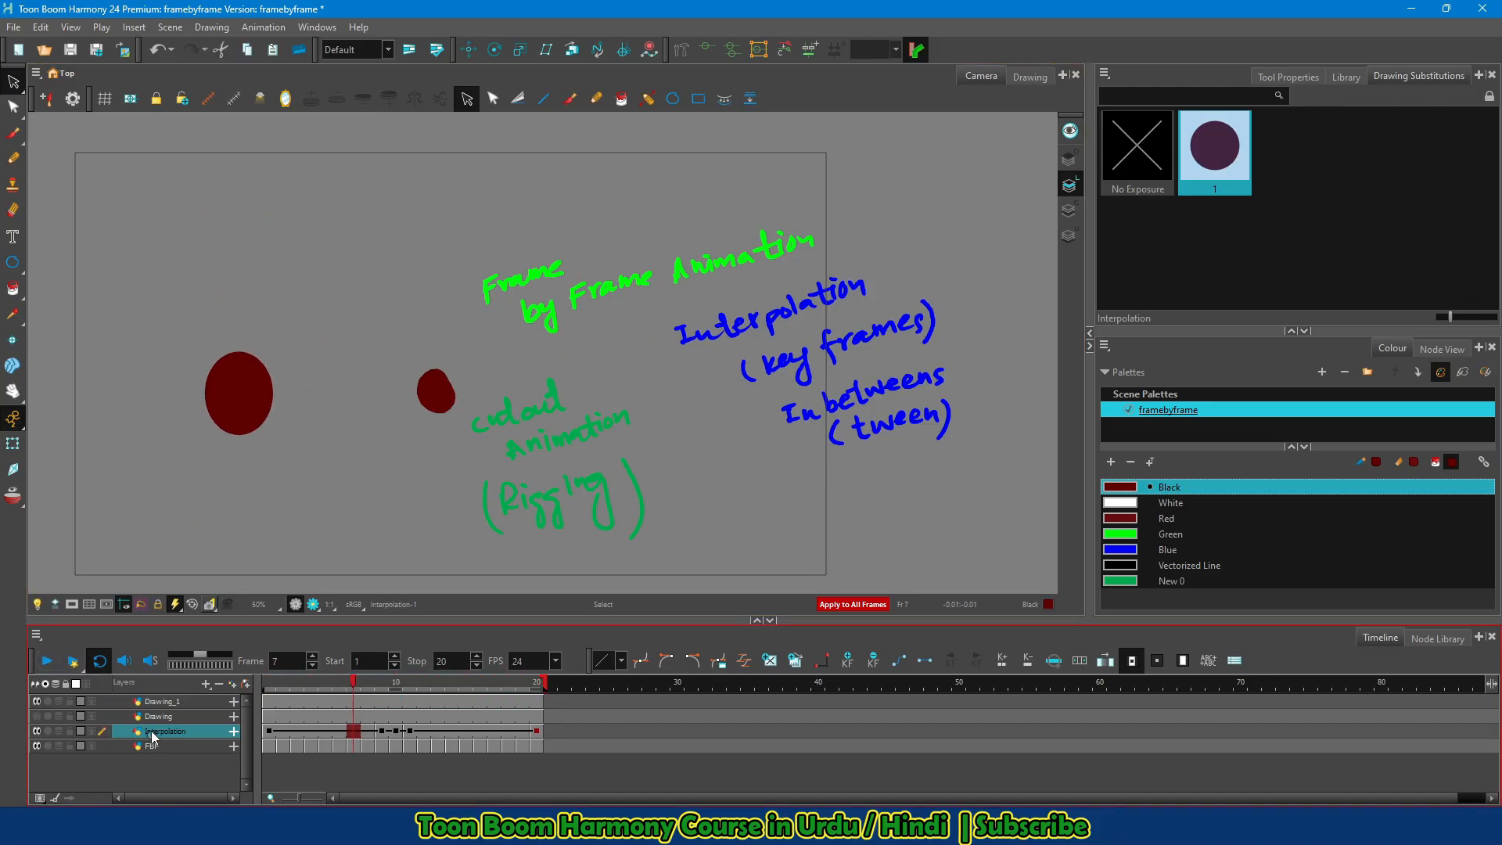
{"action": "left_click", "coordinate": [233, 701]}
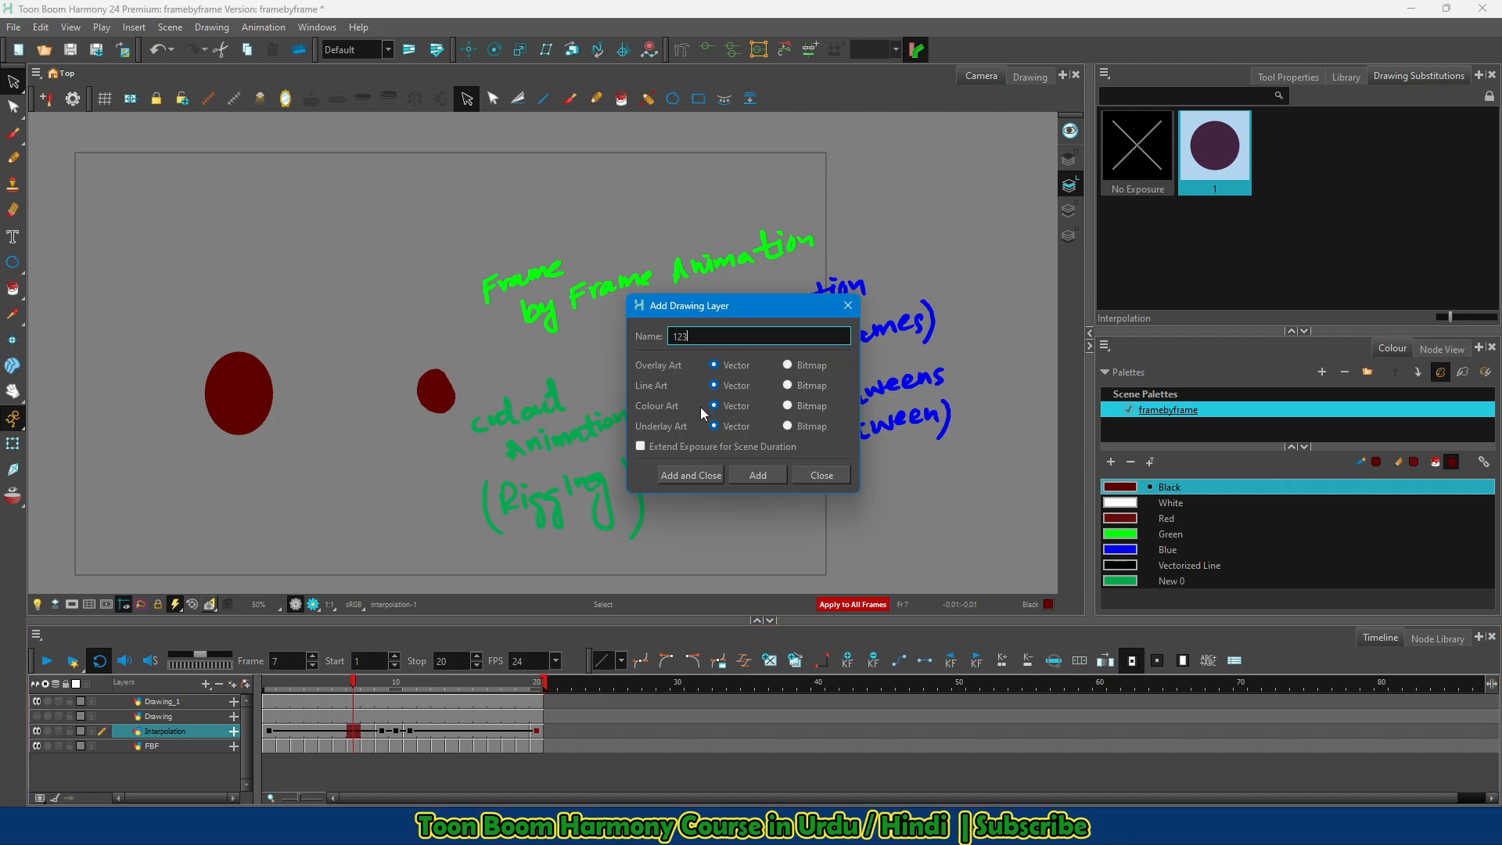
{"action": "left_click", "coordinate": [692, 476]}
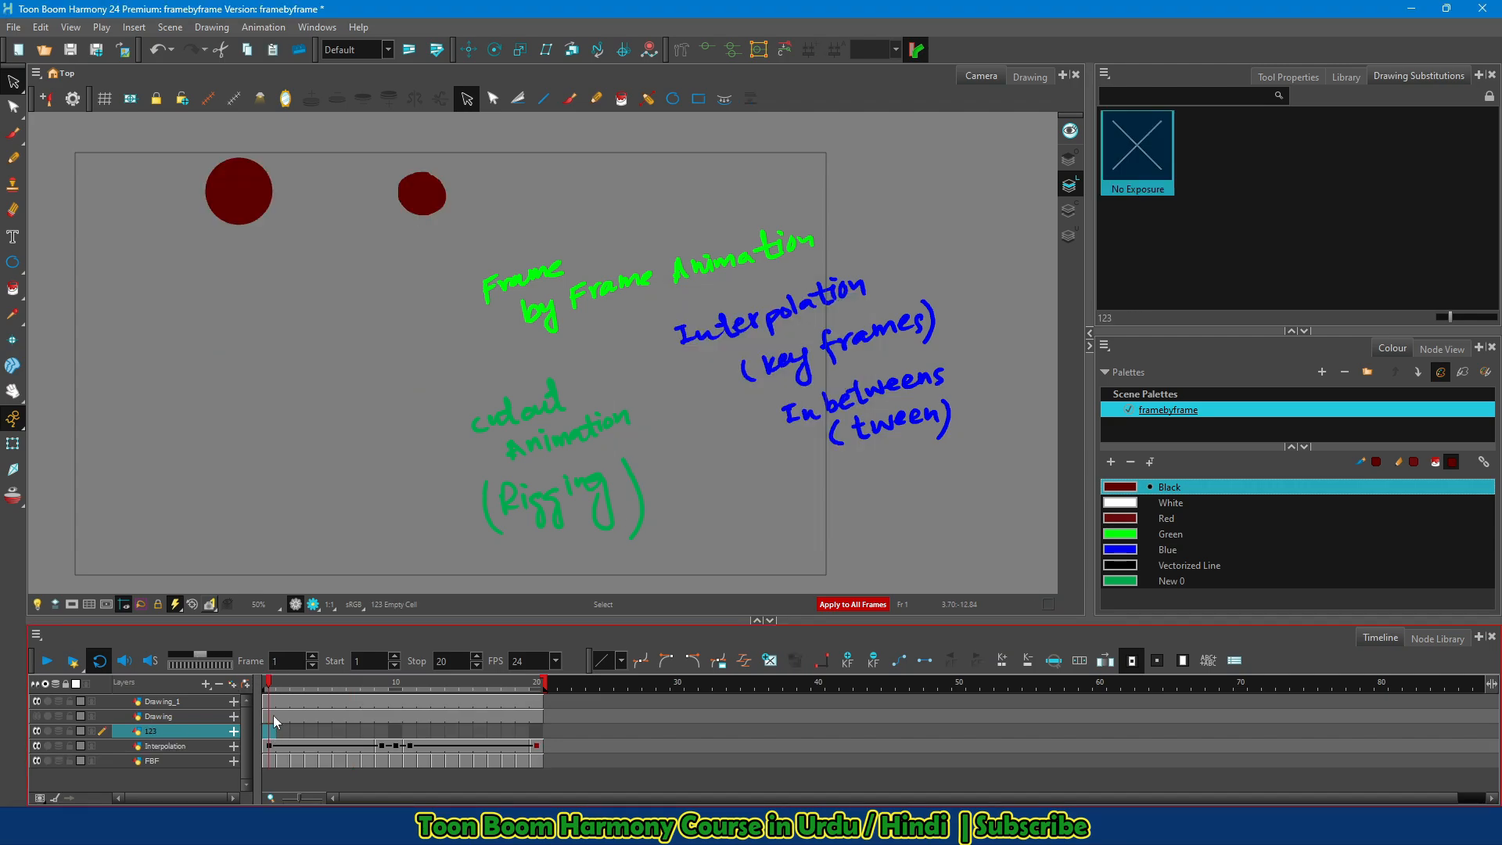
Draw a circle beside the large red ball on frame 1 of layer 123 and fill it with Blue
{"action": "left_click", "coordinate": [672, 99]}
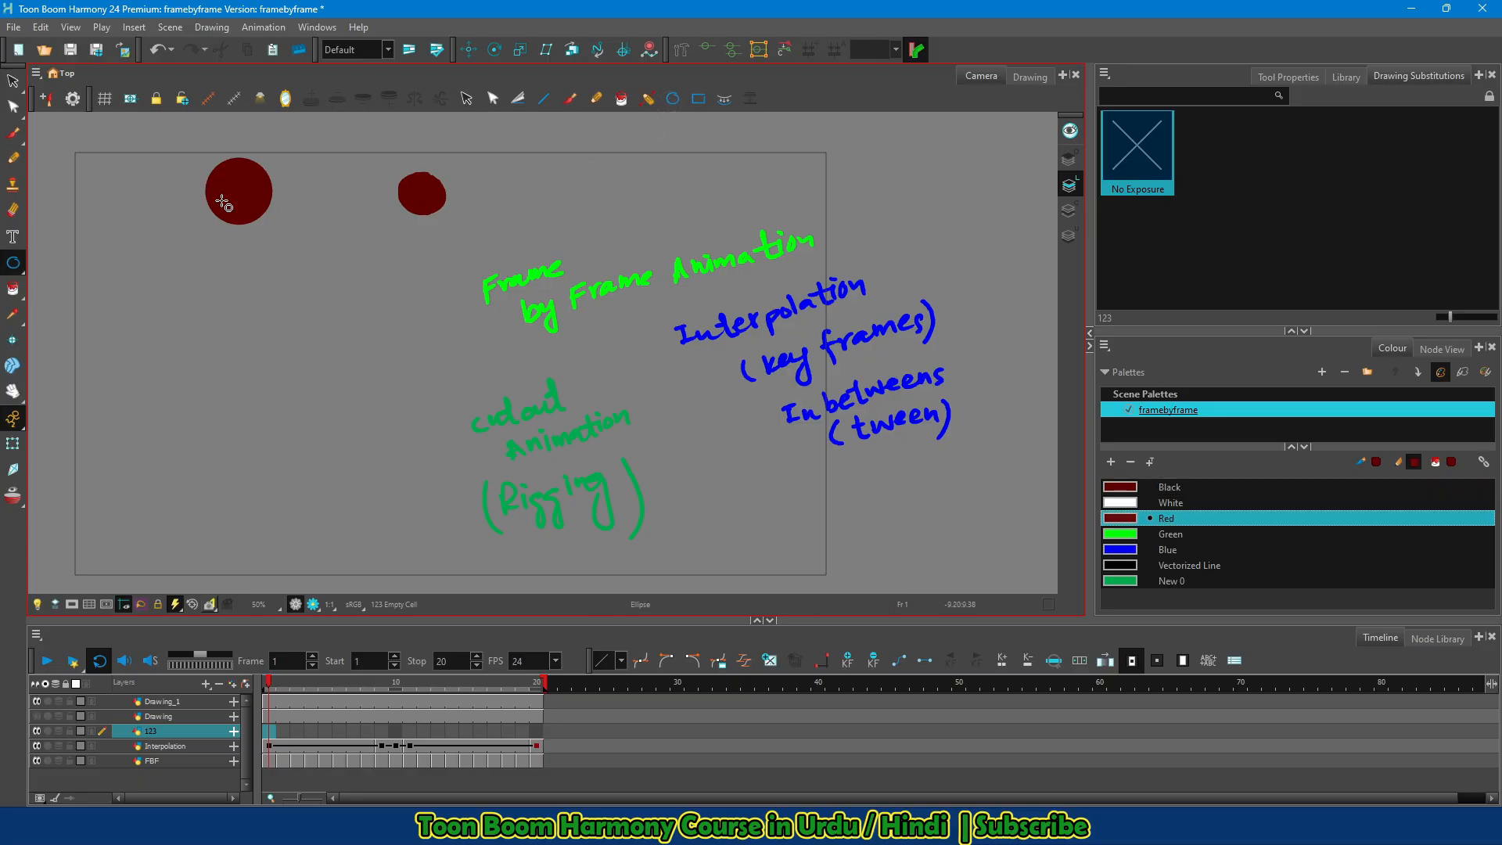
{"action": "left_click_drag", "start_coordinate": [110, 170], "coordinate": [177, 228]}
{"action": "left_click", "coordinate": [621, 98]}
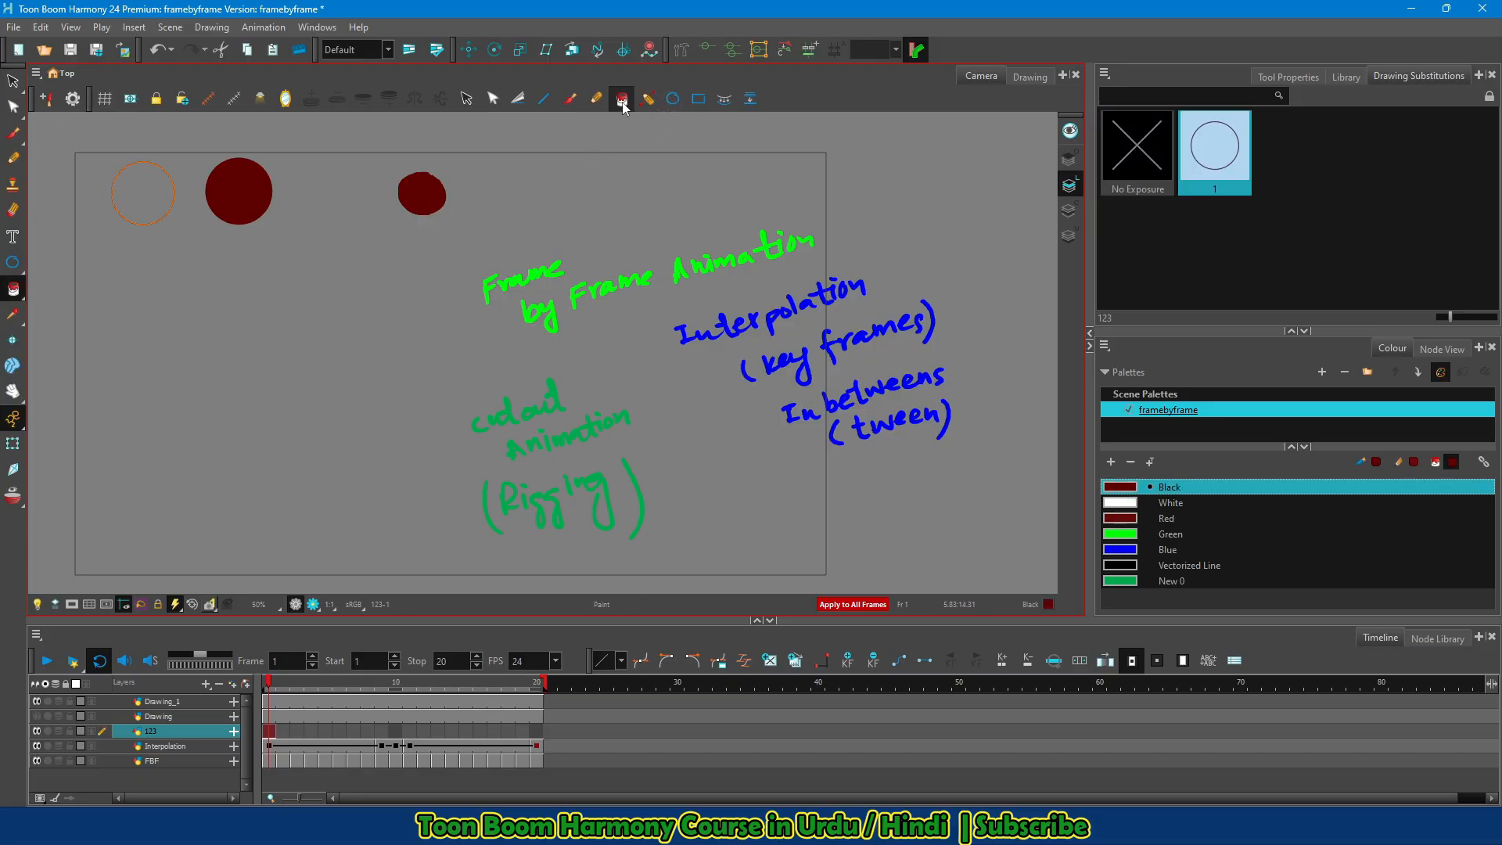
{"action": "left_click", "coordinate": [1132, 551]}
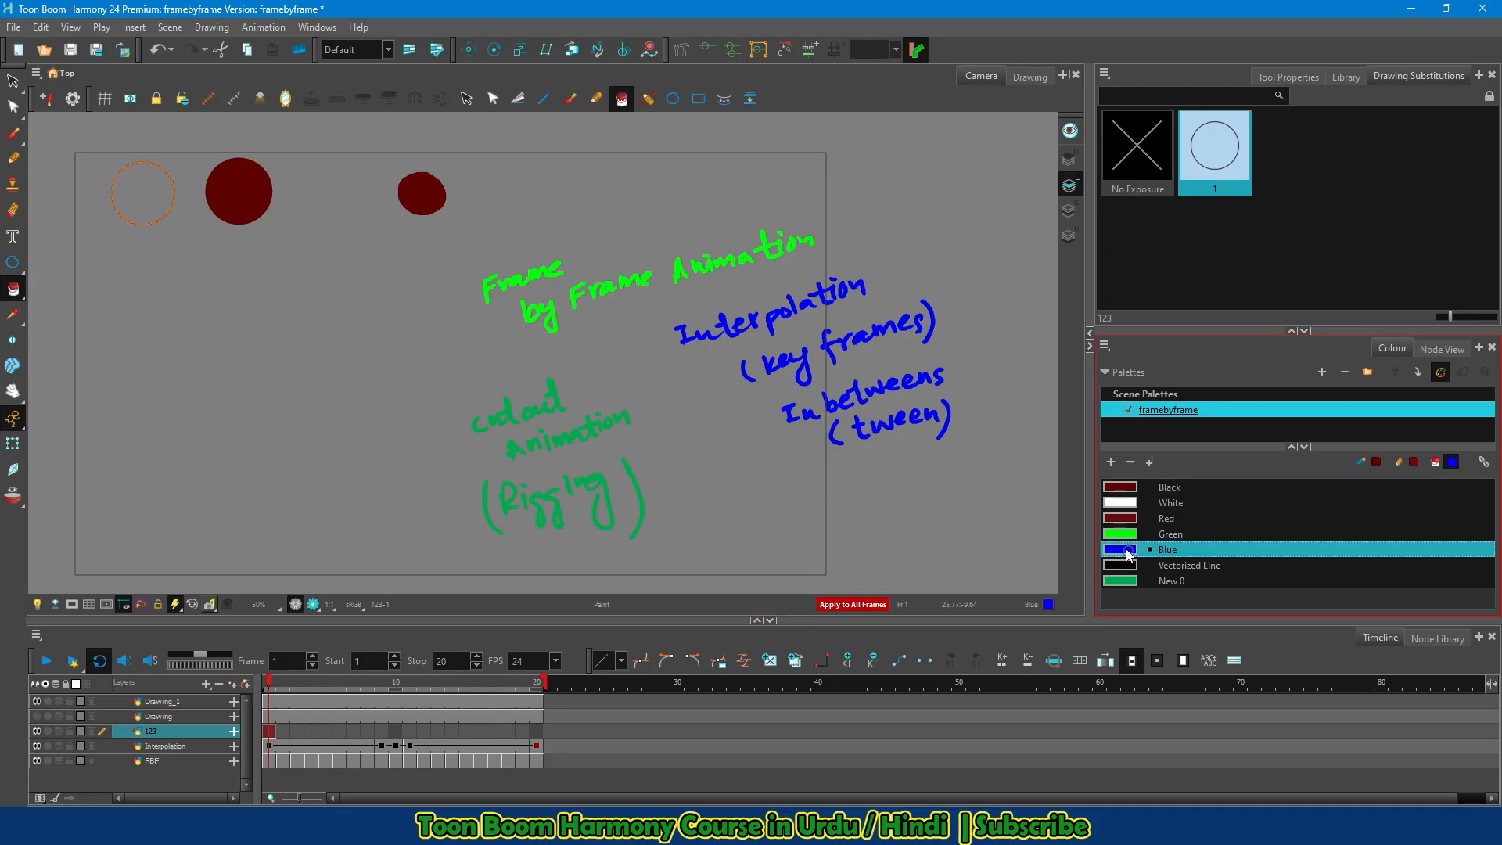
{"action": "left_click", "coordinate": [149, 187]}
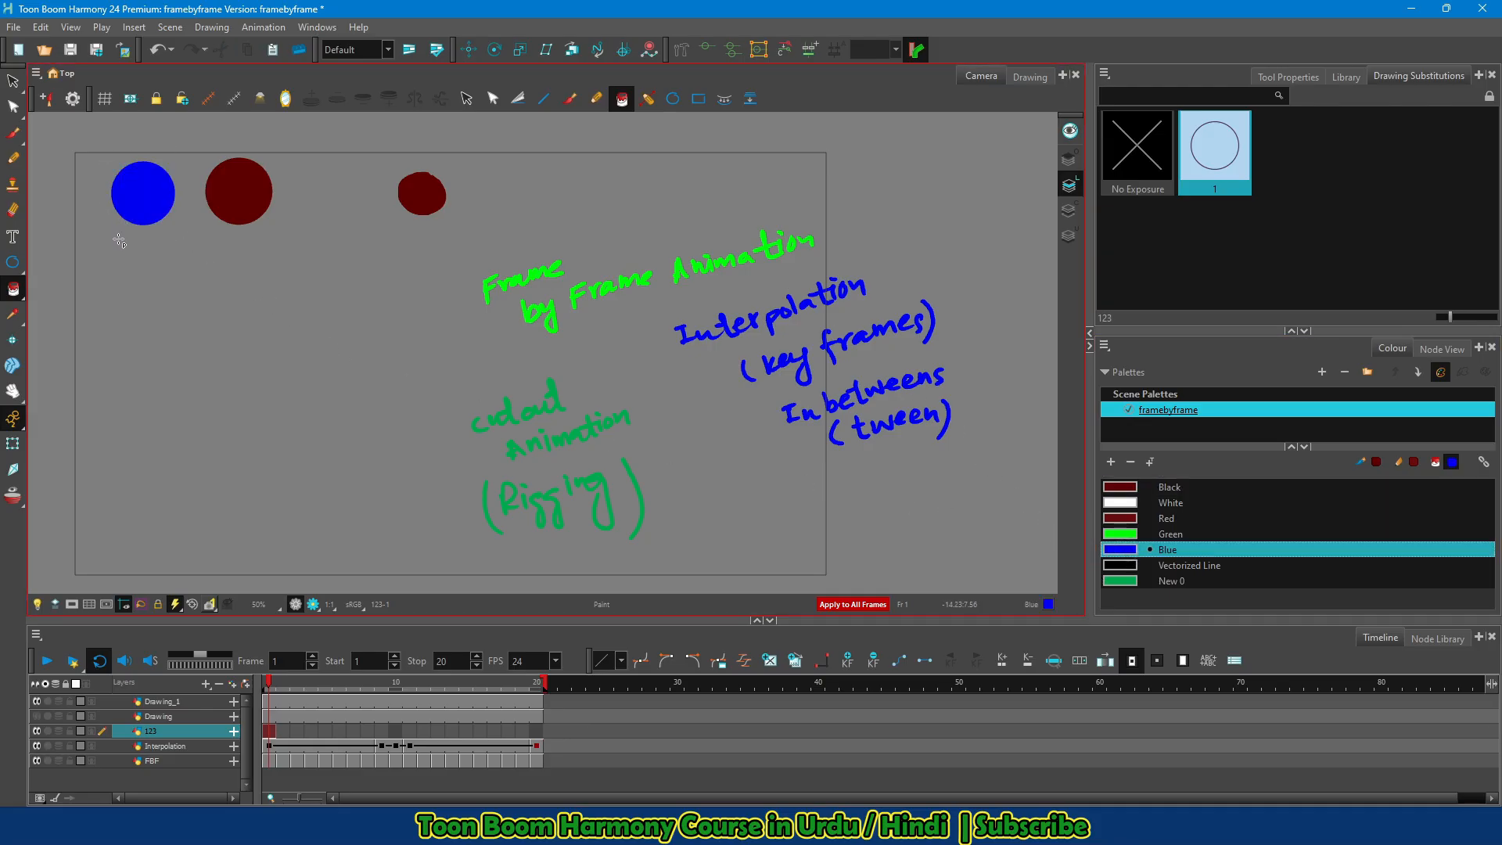
Extend the blue circle's exposure on layer 123 from frame 1 through frame 20
{"action": "left_click", "coordinate": [1217, 205]}
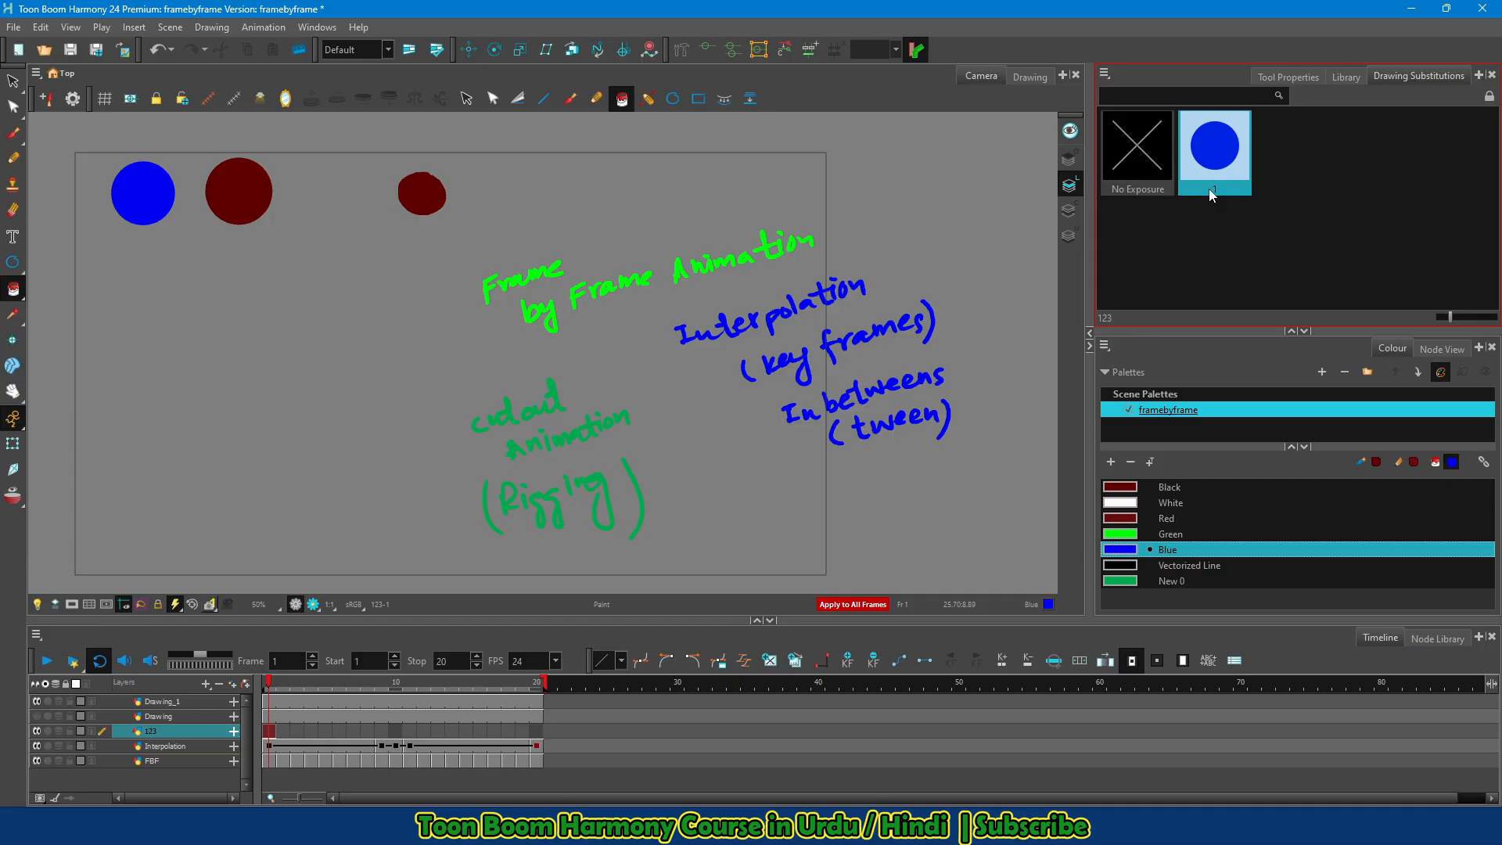
{"action": "left_click", "coordinate": [270, 732]}
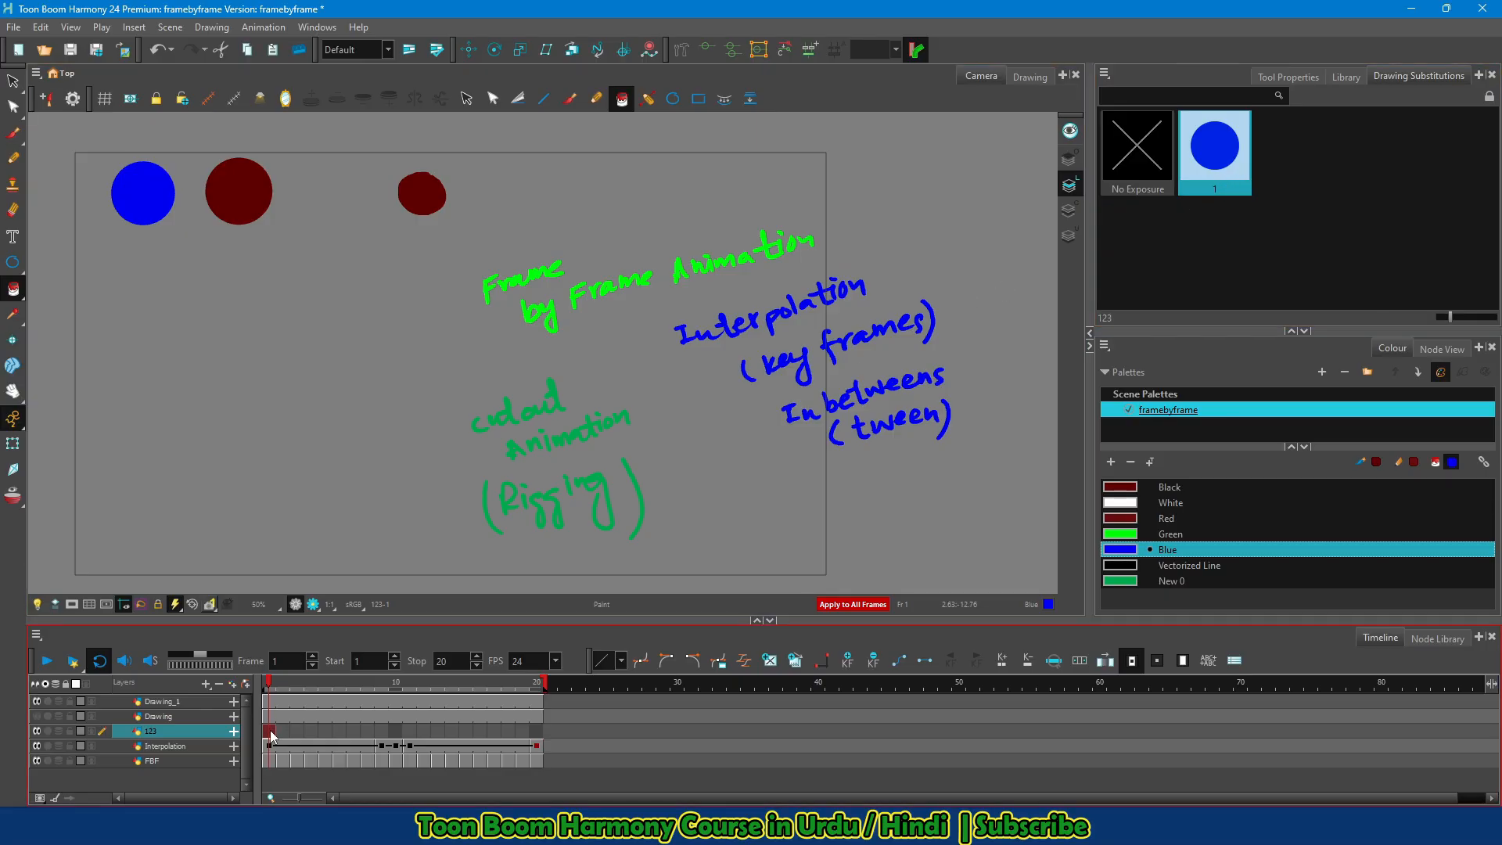
{"action": "left_click", "coordinate": [536, 729]}
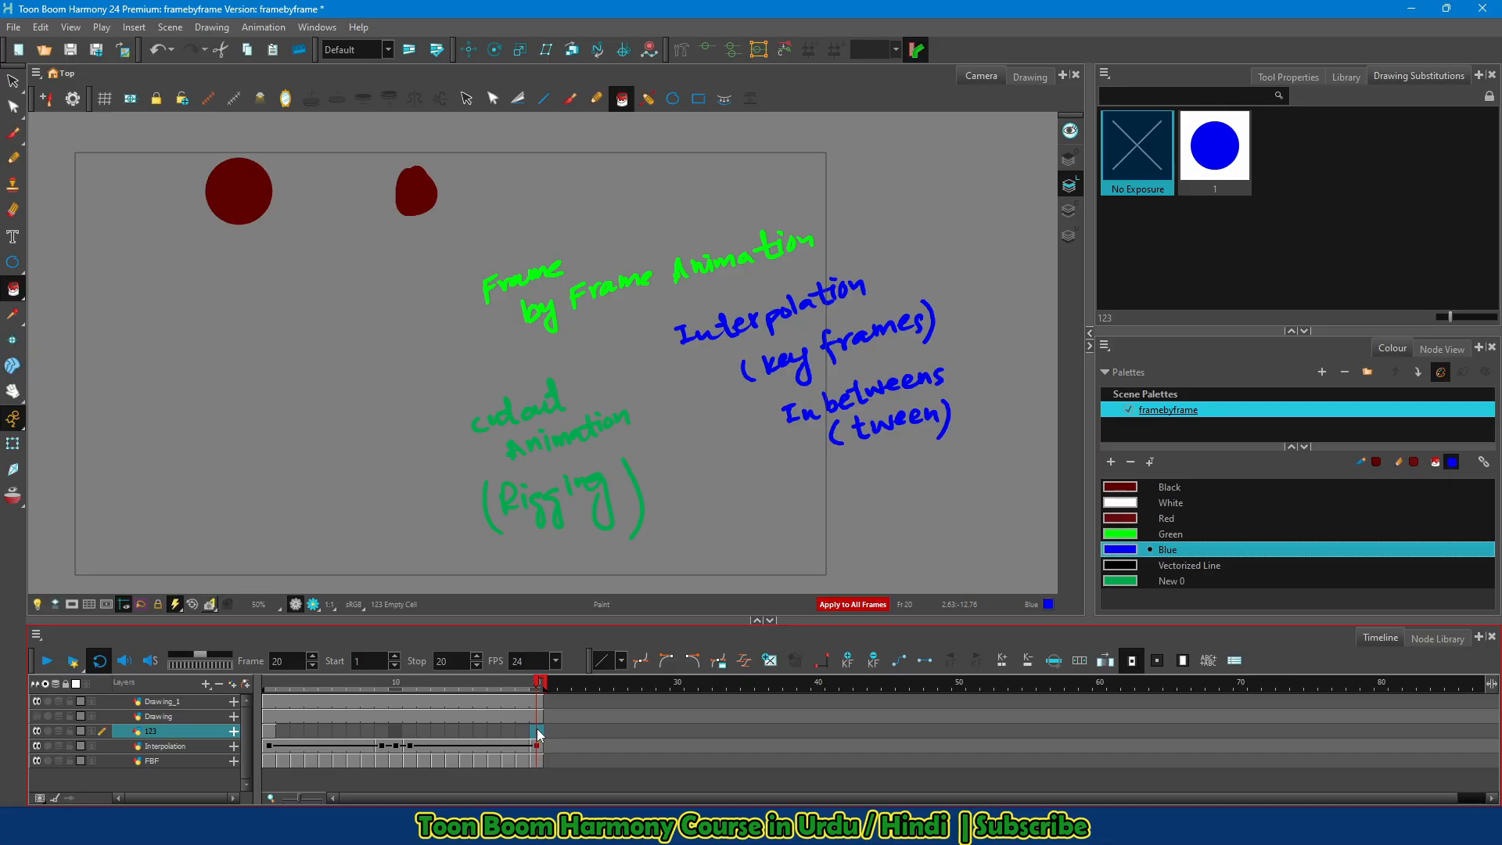
{"action": "key", "text": "ctrl+v"}
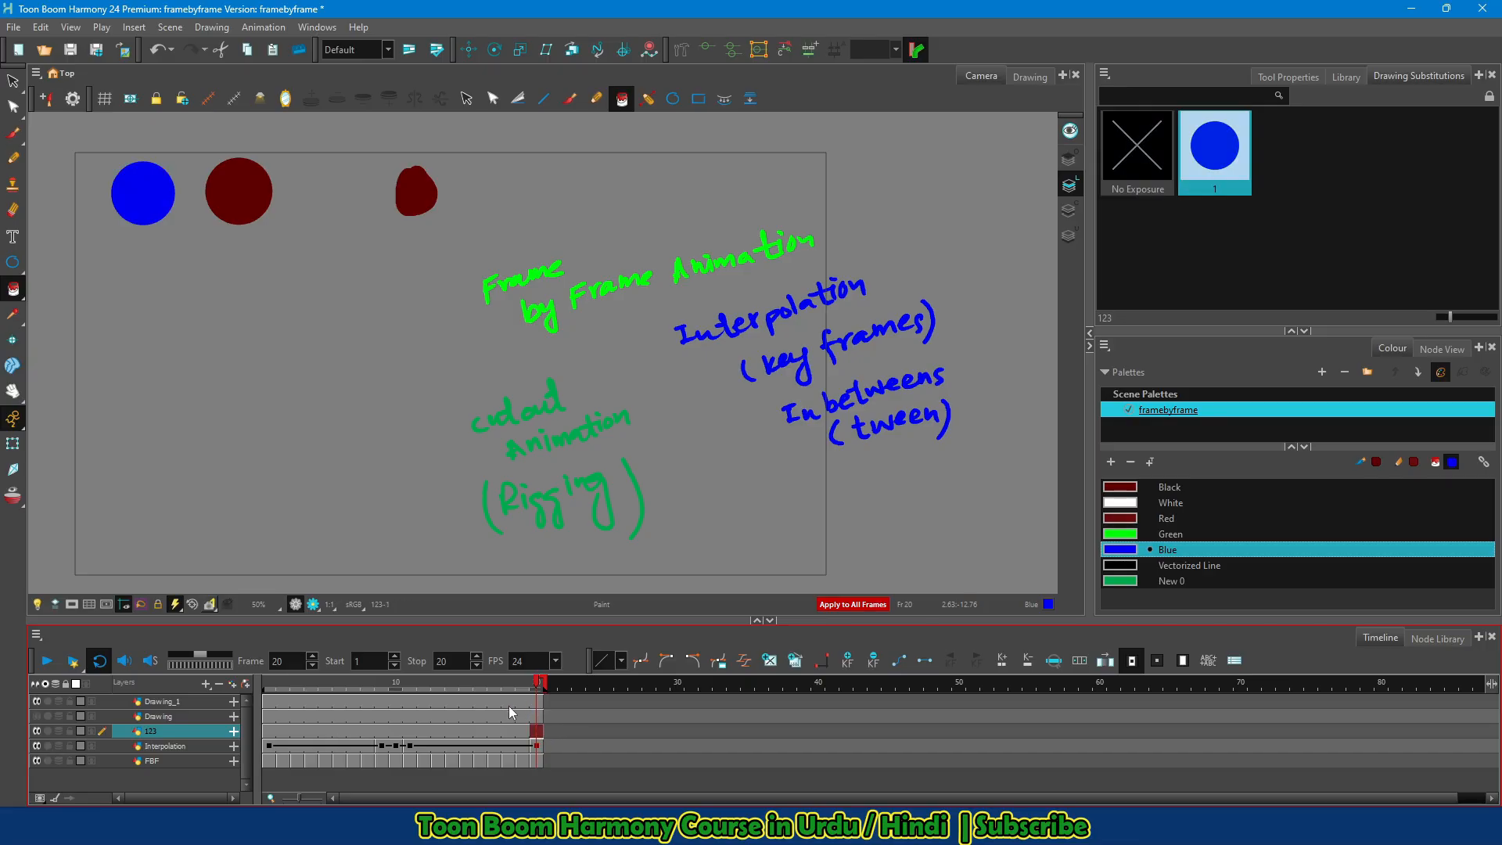
Return to frame 1 of layer 123 and set the animate mode to Animate Current Frame
{"action": "left_click", "coordinate": [271, 731]}
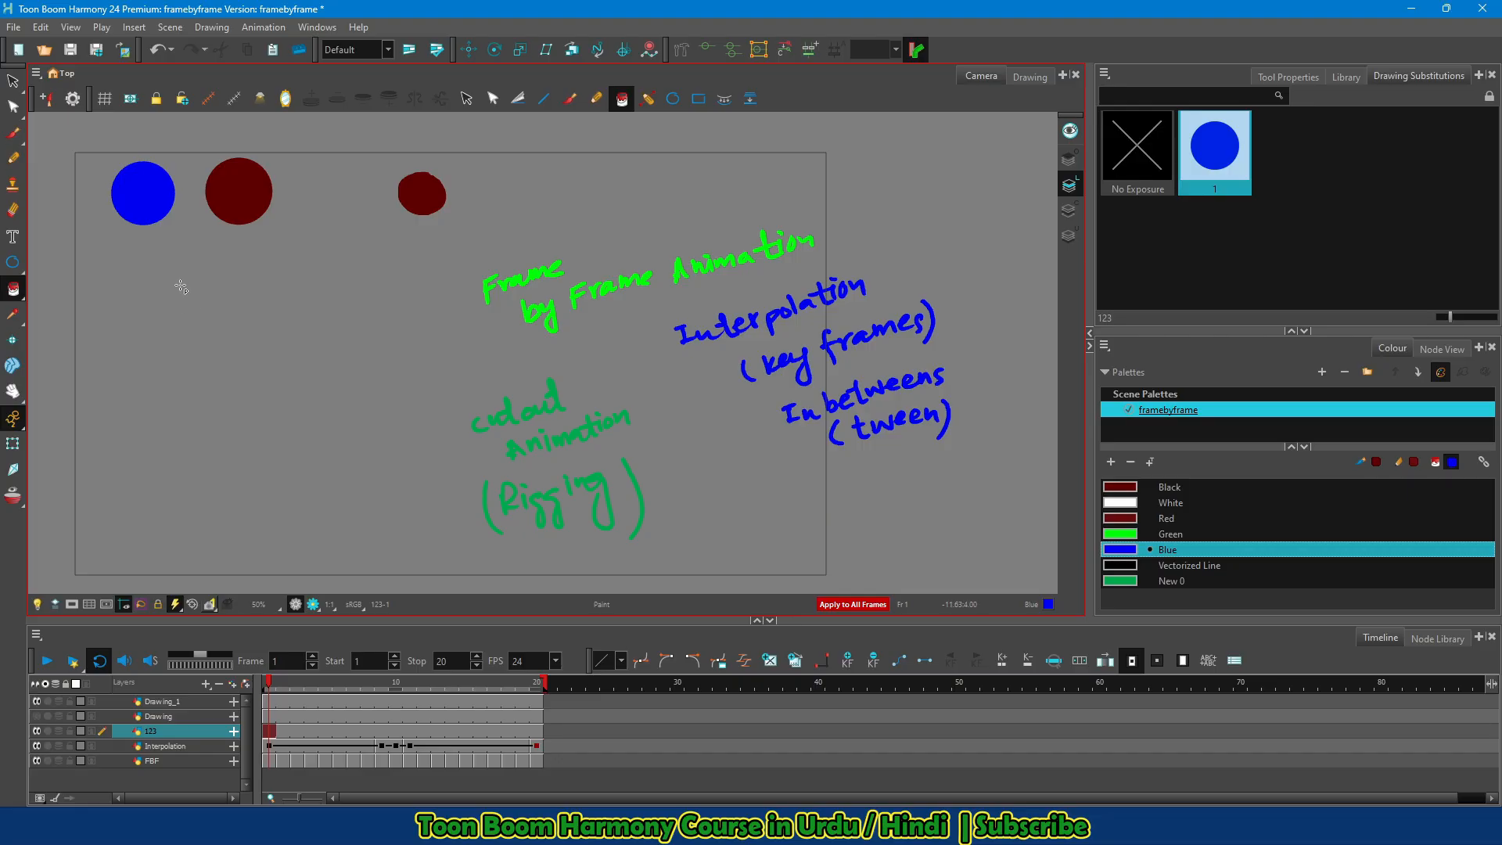
{"action": "left_click", "coordinate": [23, 428]}
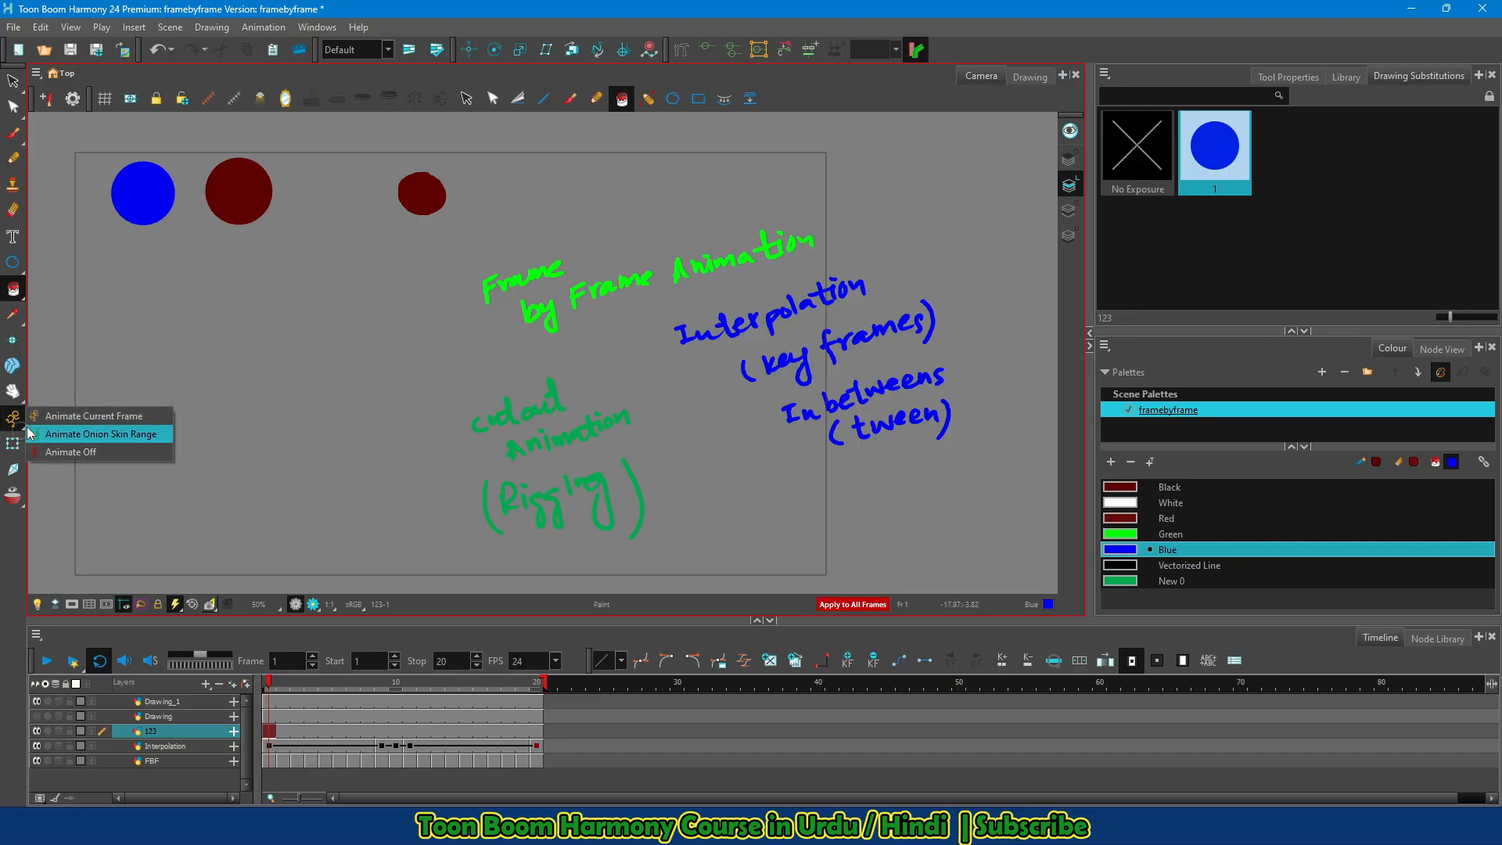
{"action": "left_click", "coordinate": [113, 417]}
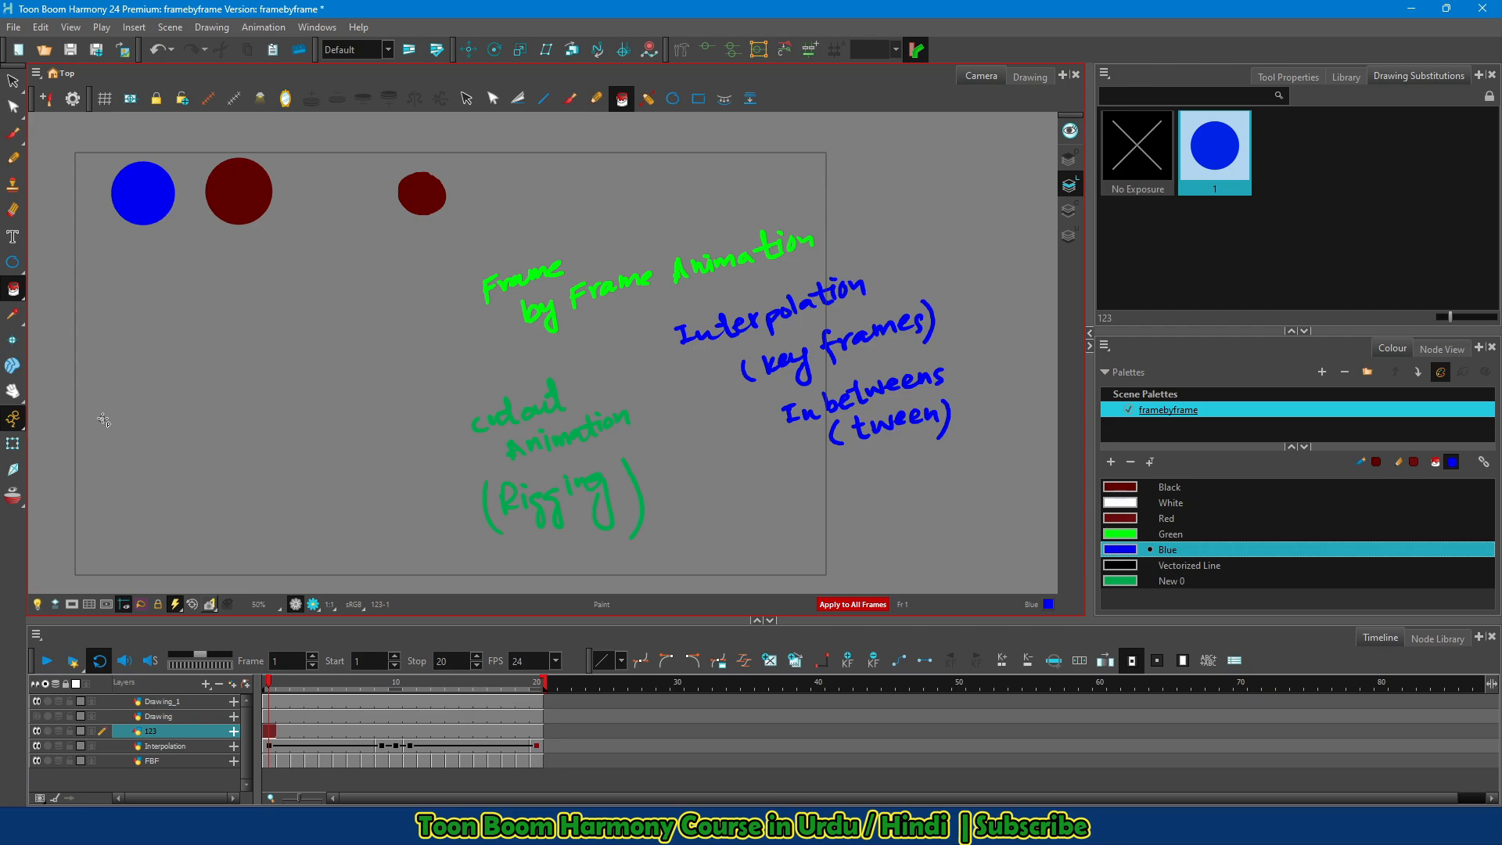
Move the blue circle's pivot to the circle's centre with Translate, and select the circle with Transform at frame 1
{"action": "left_click", "coordinate": [13, 445]}
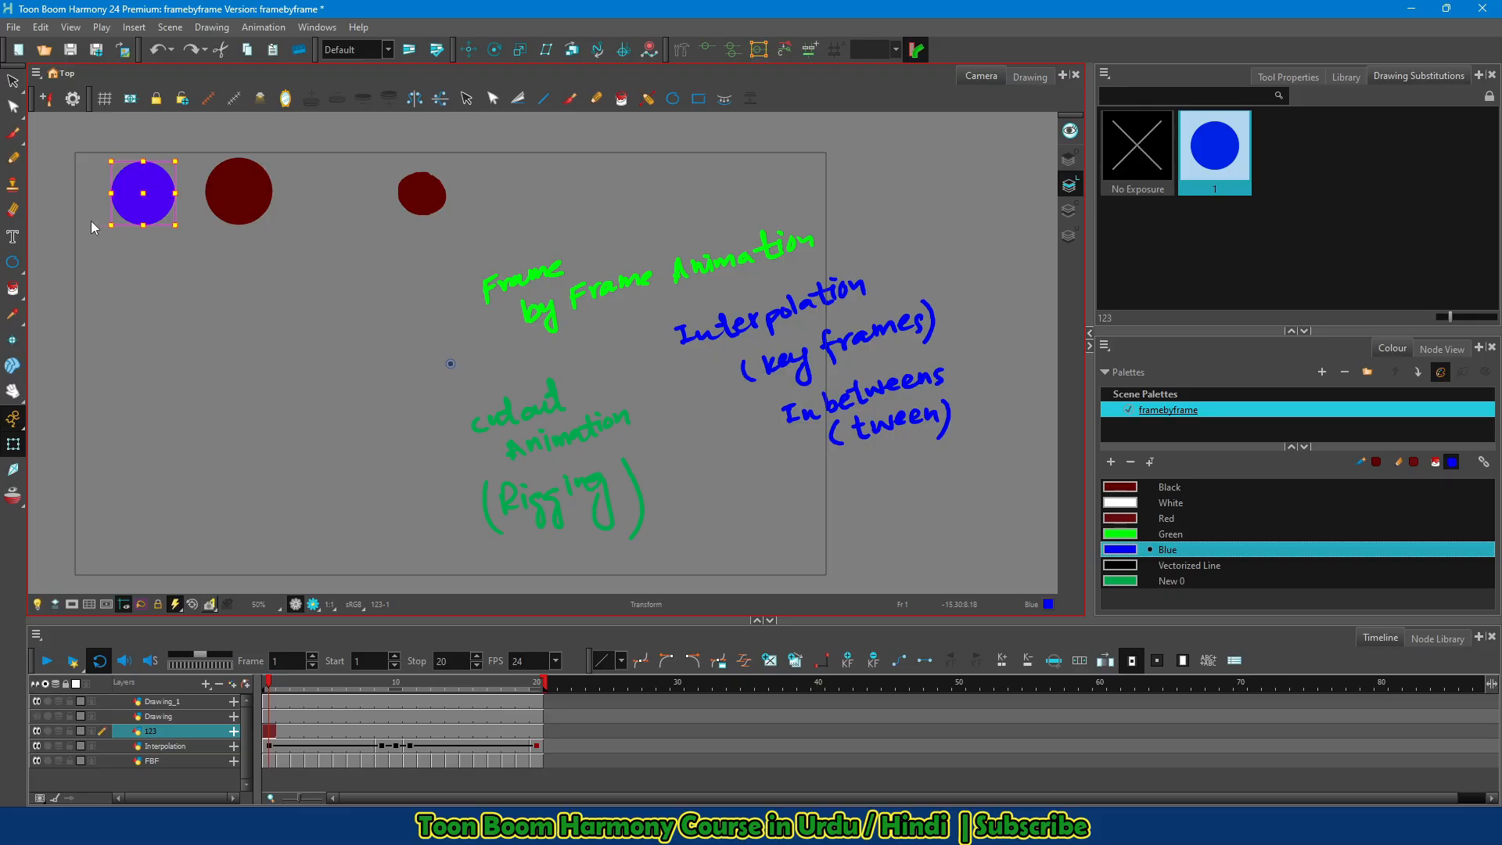
{"action": "left_click", "coordinate": [469, 52]}
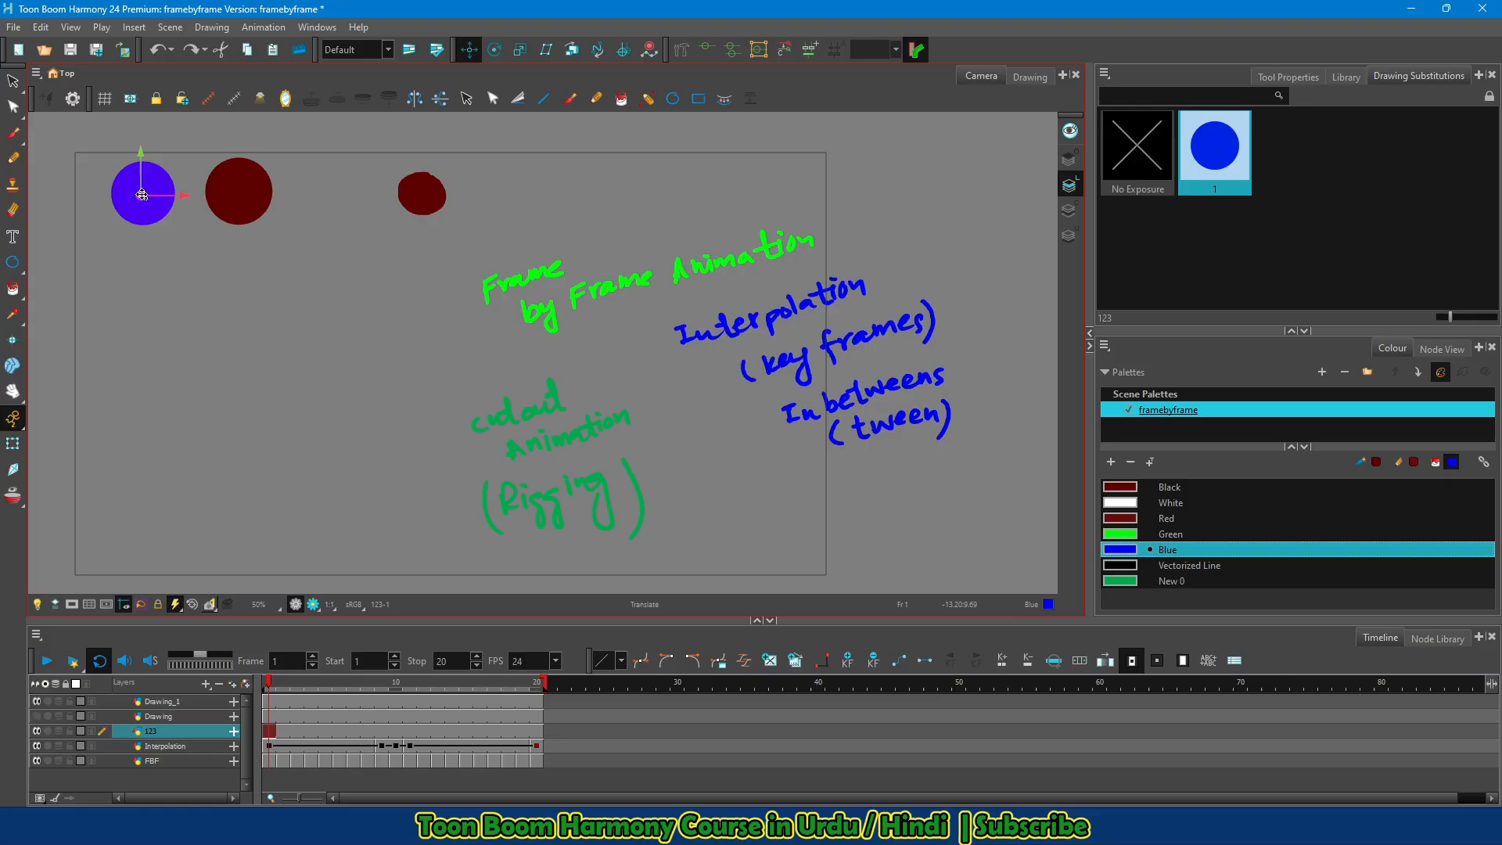
{"action": "left_click", "coordinate": [168, 370]}
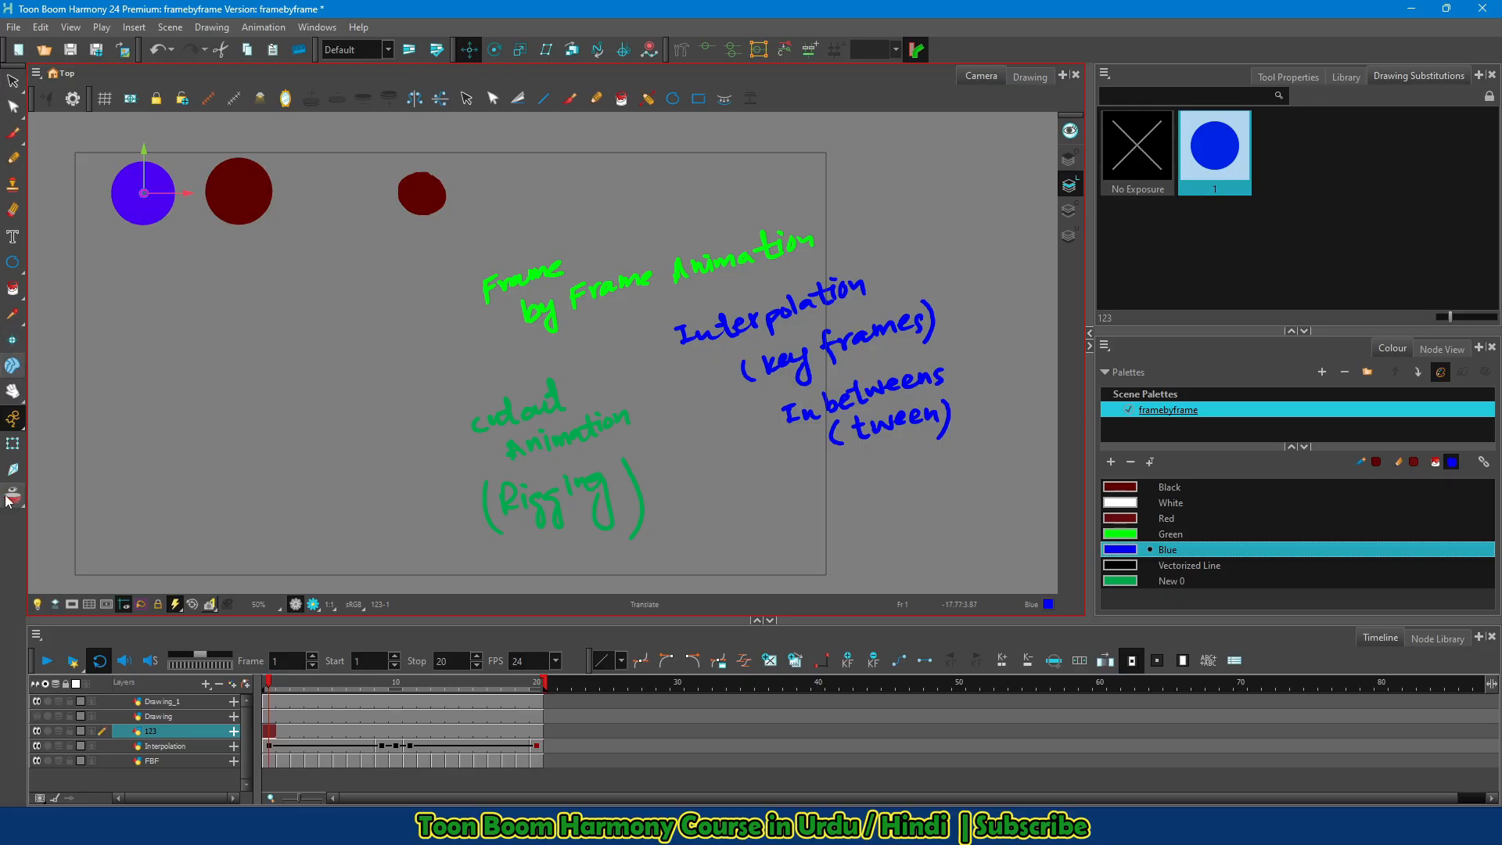
{"action": "left_click", "coordinate": [13, 443]}
{"action": "left_click", "coordinate": [296, 730]}
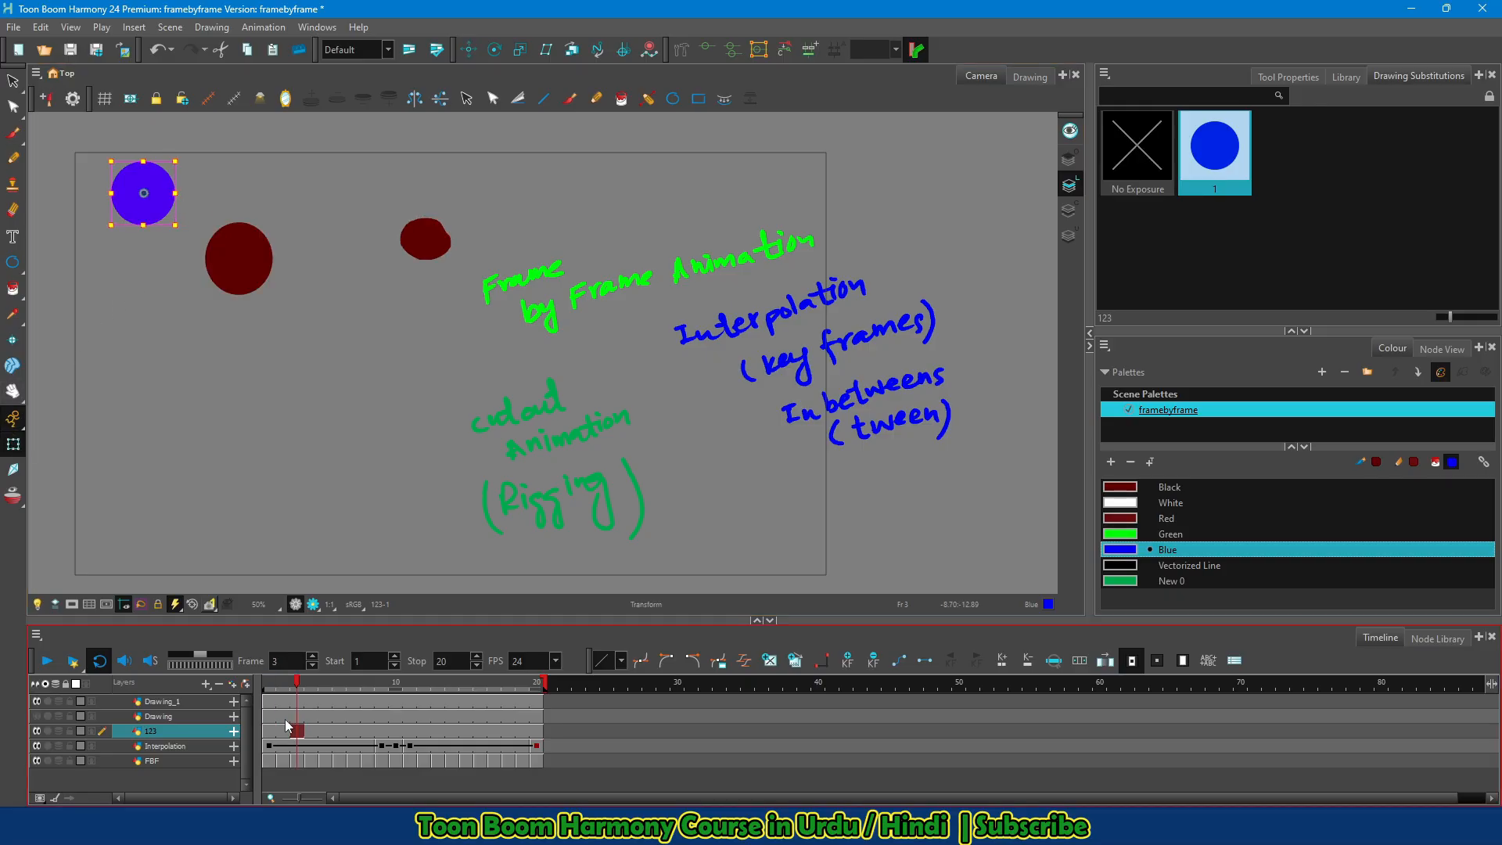
{"action": "key", "text": "comma"}
{"action": "key", "text": "comma"}
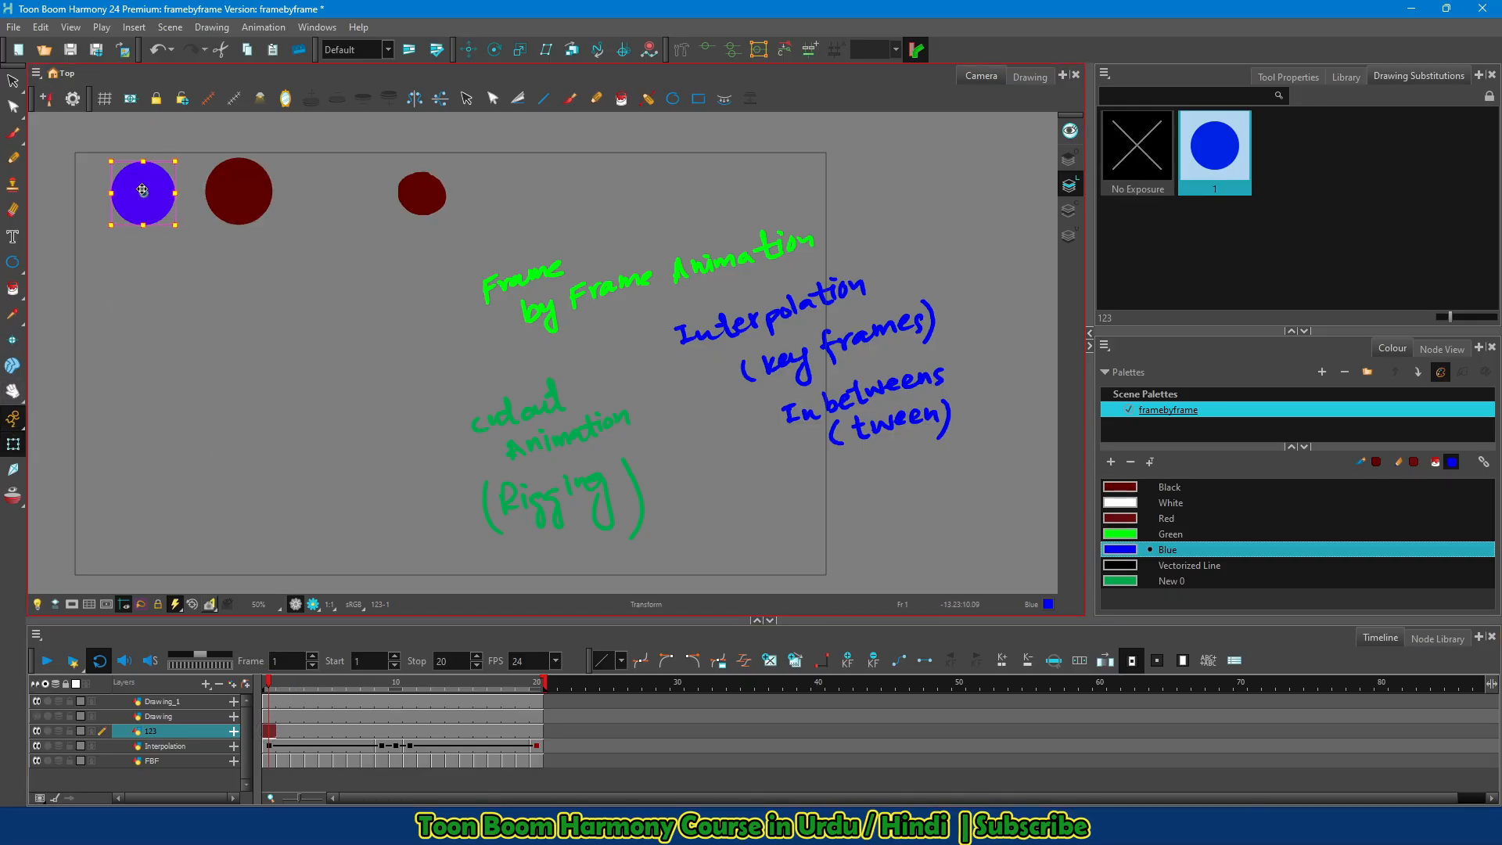
Nudge the blue ball slightly at frames 1 and 20 of layer 123 to set its start and end keyframes
{"action": "mouse_move", "coordinate": [160, 222]}
{"action": "left_mouse_down"}
{"action": "mouse_move", "coordinate": [137, 219]}
{"action": "mouse_move", "coordinate": [170, 219]}
{"action": "mouse_move", "coordinate": [157, 232]}
{"action": "mouse_move", "coordinate": [154, 218]}
{"action": "left_mouse_up"}
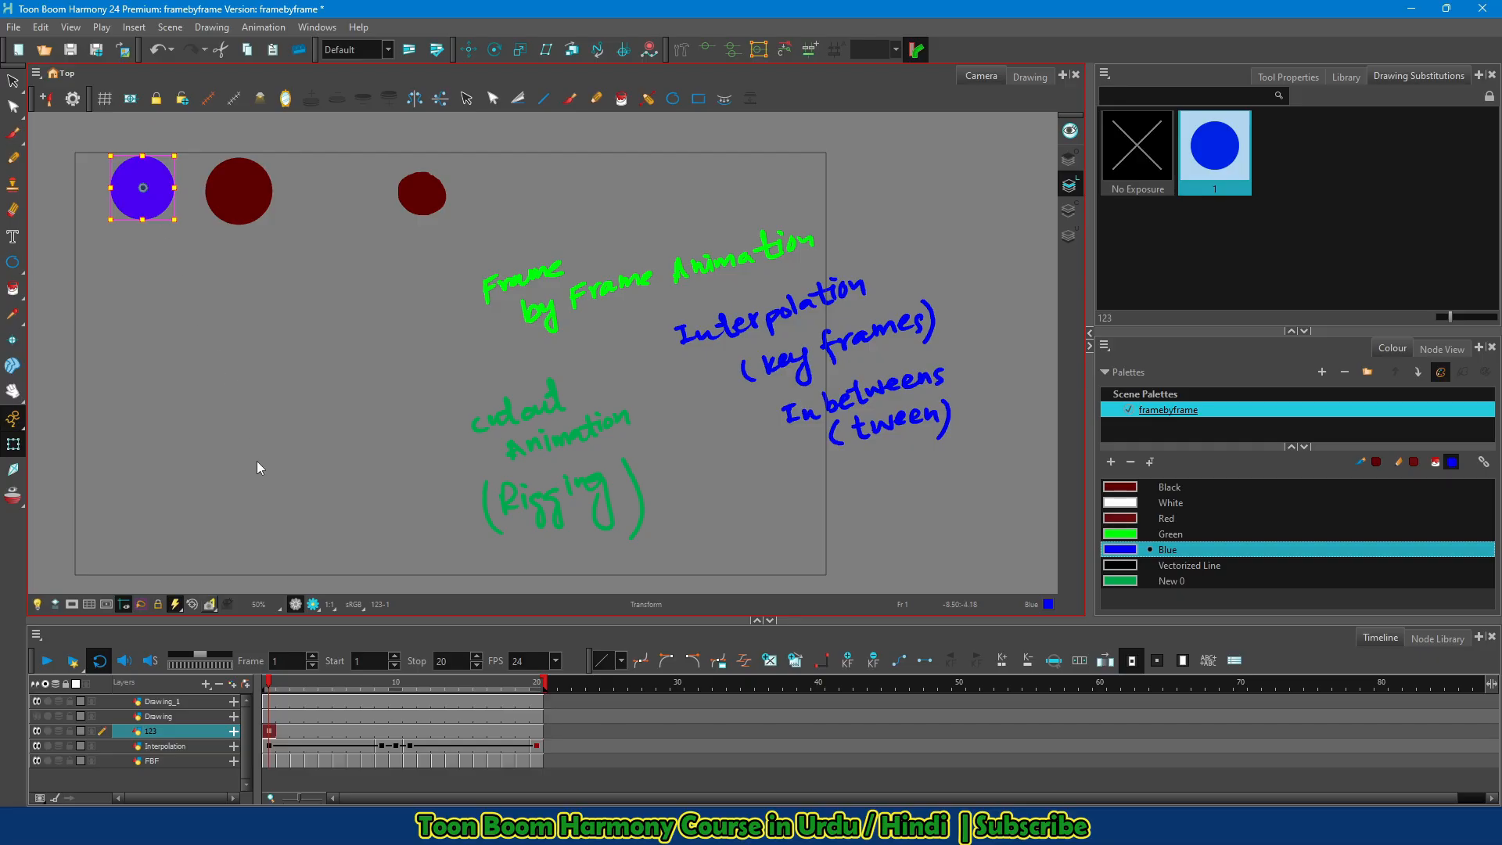
{"action": "left_click", "coordinate": [537, 731]}
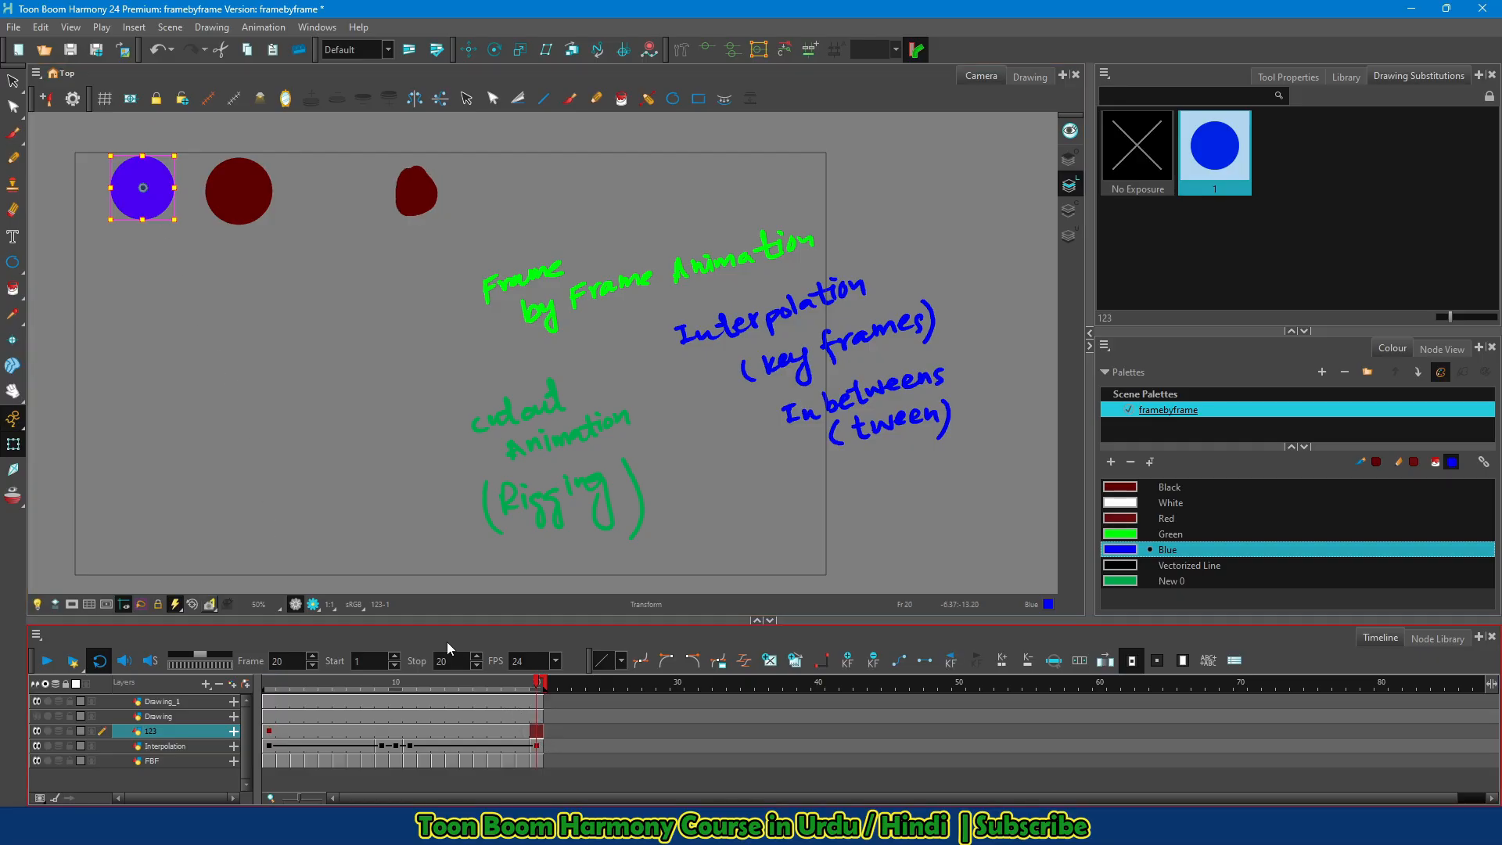
{"action": "left_click_drag", "start_coordinate": [153, 211], "coordinate": [156, 204]}
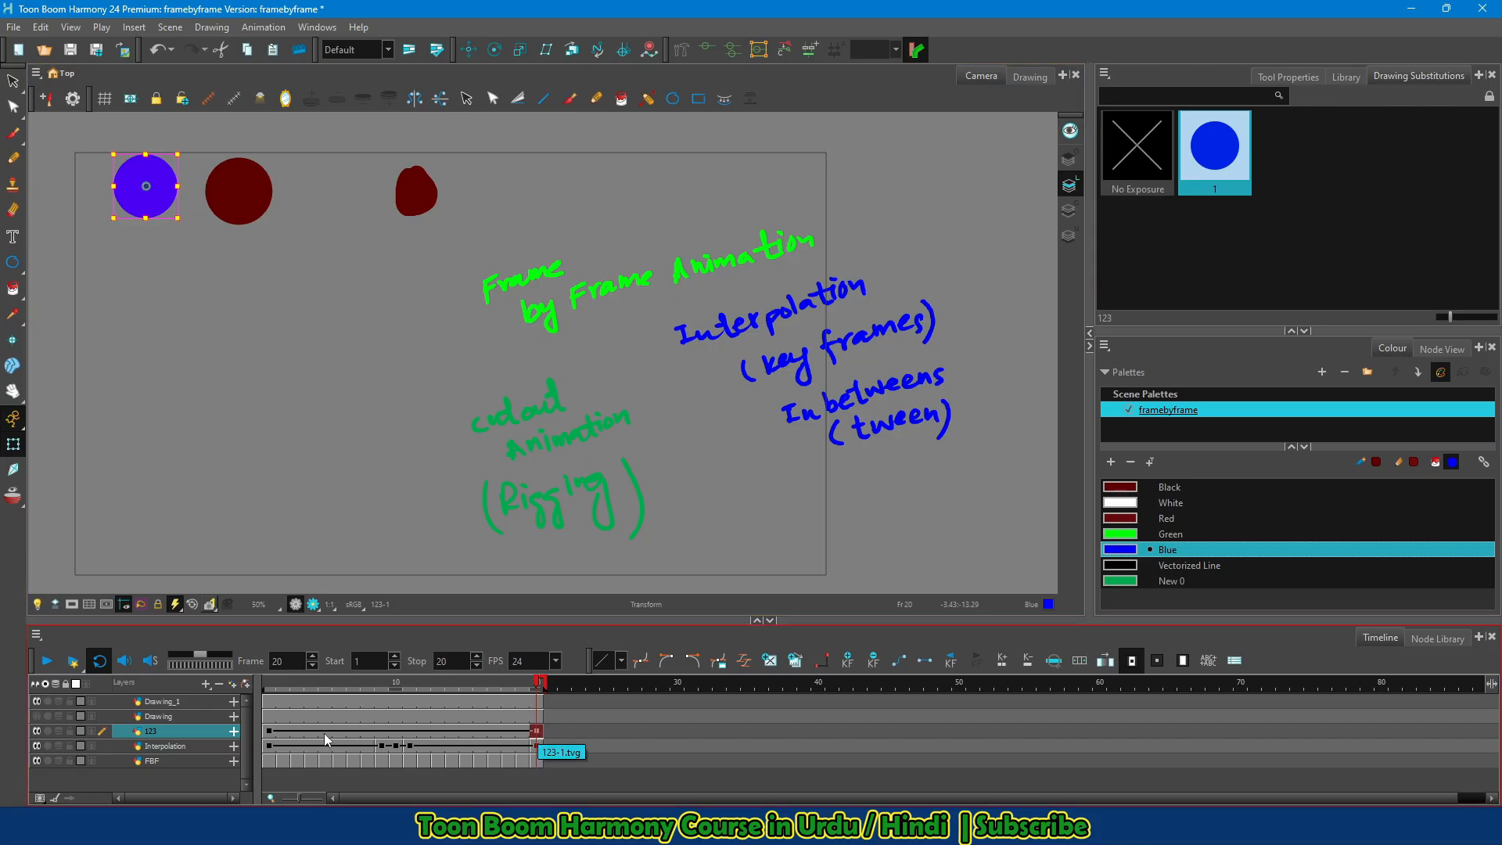
{"action": "left_click", "coordinate": [270, 731]}
{"action": "left_click", "coordinate": [535, 731]}
Move the blue ball down to the lower edge of the camera frame at frame 10 of layer 123 to keyframe the bounce
{"action": "left_click", "coordinate": [397, 730]}
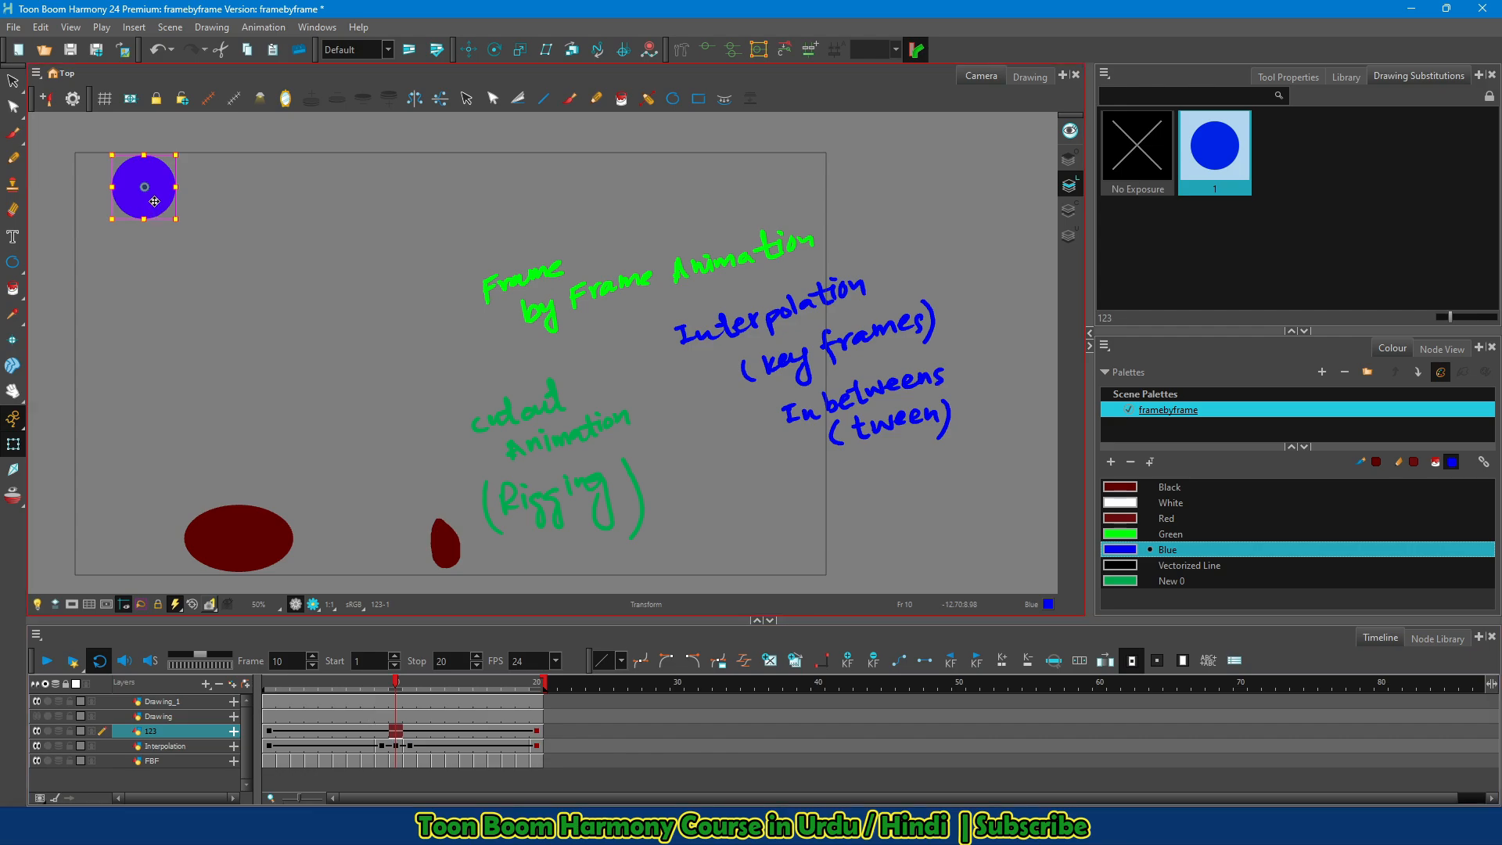
{"action": "left_click_drag", "start_coordinate": [155, 205], "coordinate": [168, 563]}
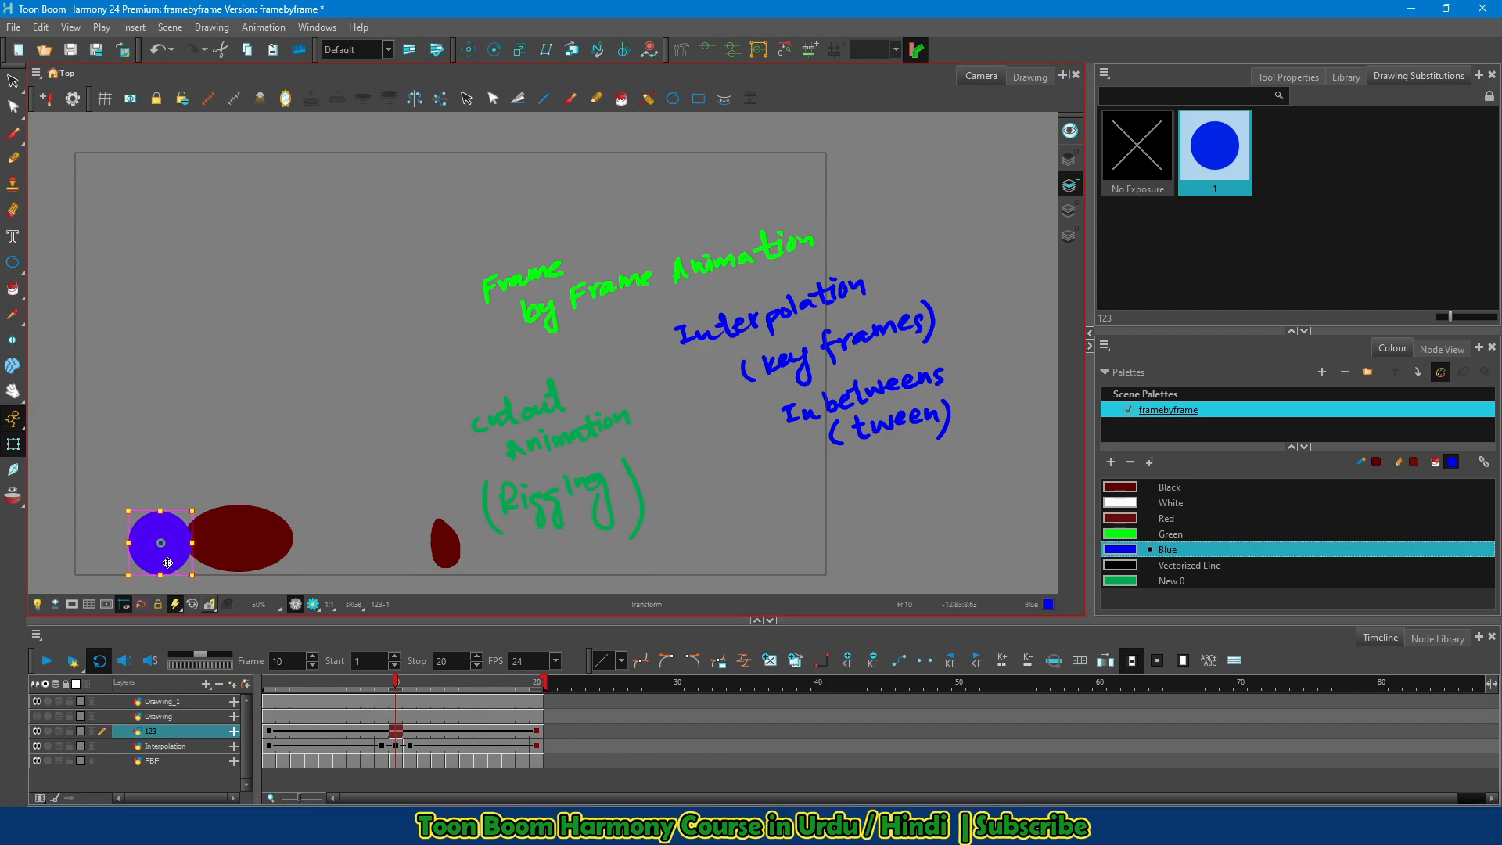
{"action": "left_click_drag", "start_coordinate": [168, 562], "coordinate": [168, 560]}
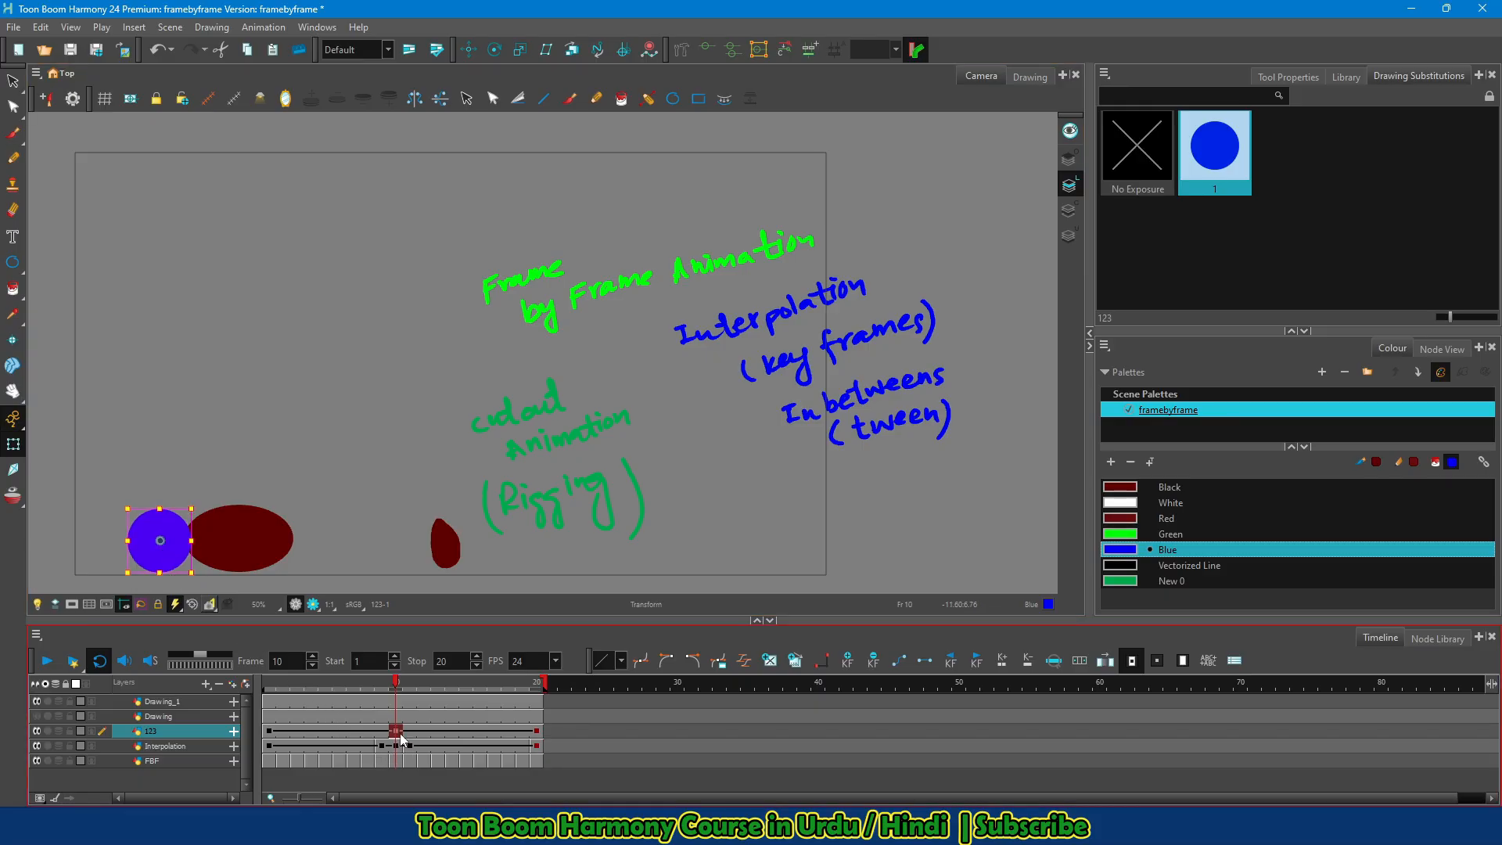
Play the bounce, then examine the blue ball's keyframe at frame 10 and its in-between positions on earlier frames of layer 123
{"action": "left_click", "coordinate": [47, 664]}
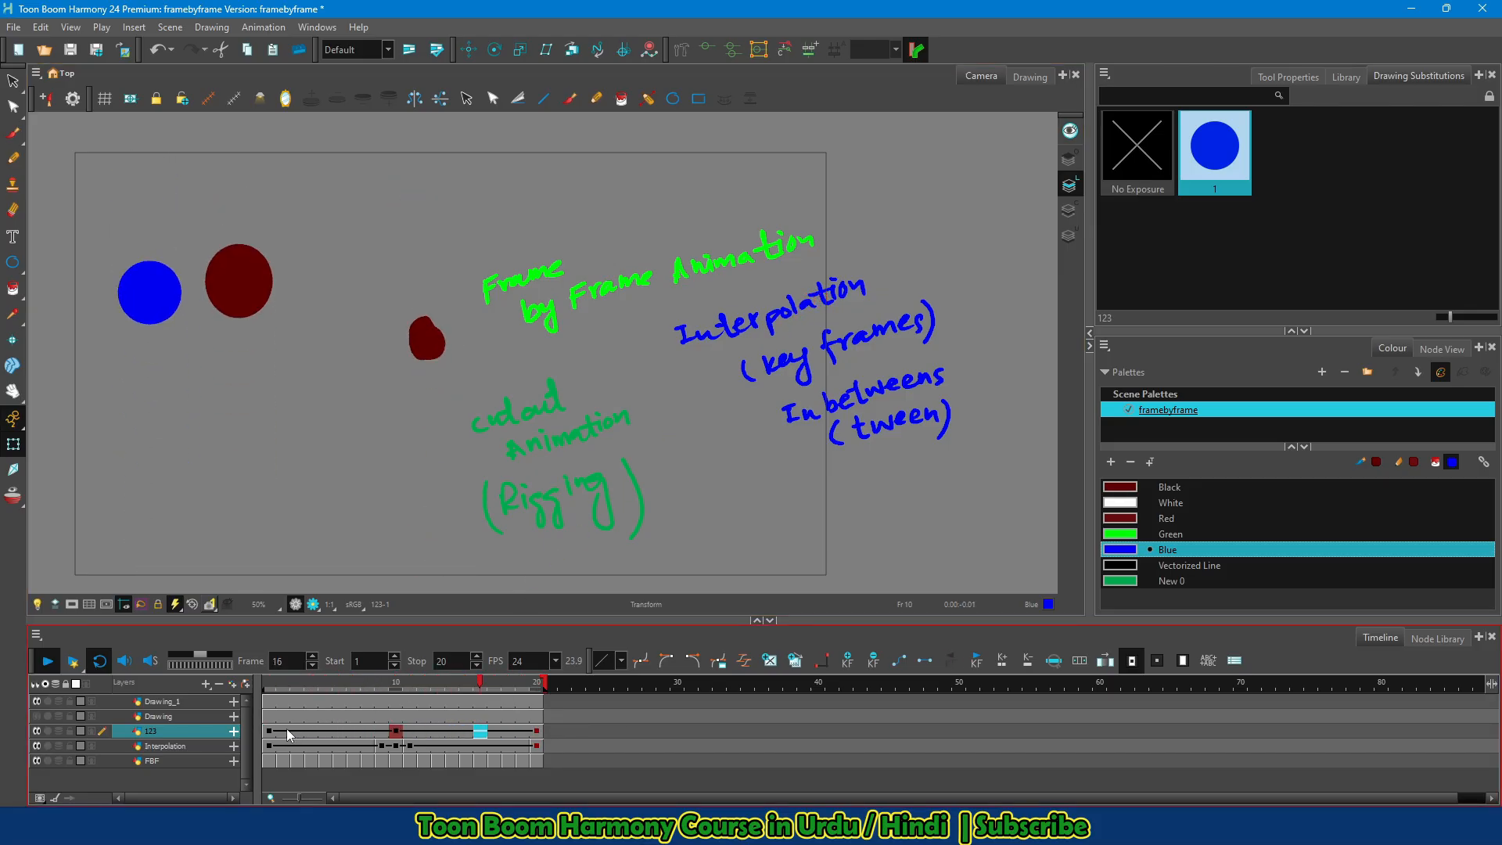
{"action": "key", "text": "Return"}
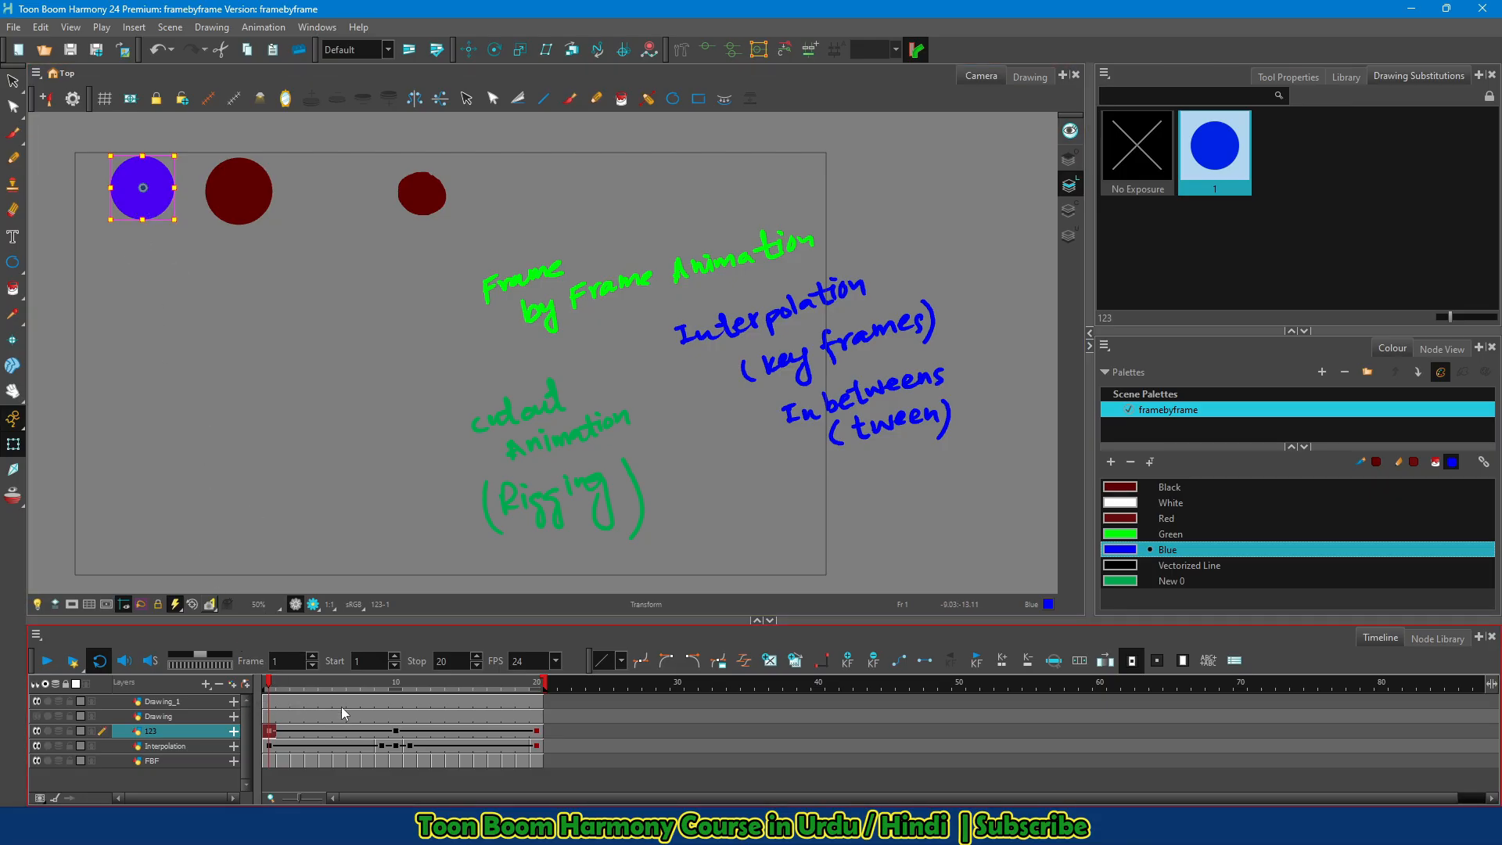
{"action": "left_click", "coordinate": [395, 731]}
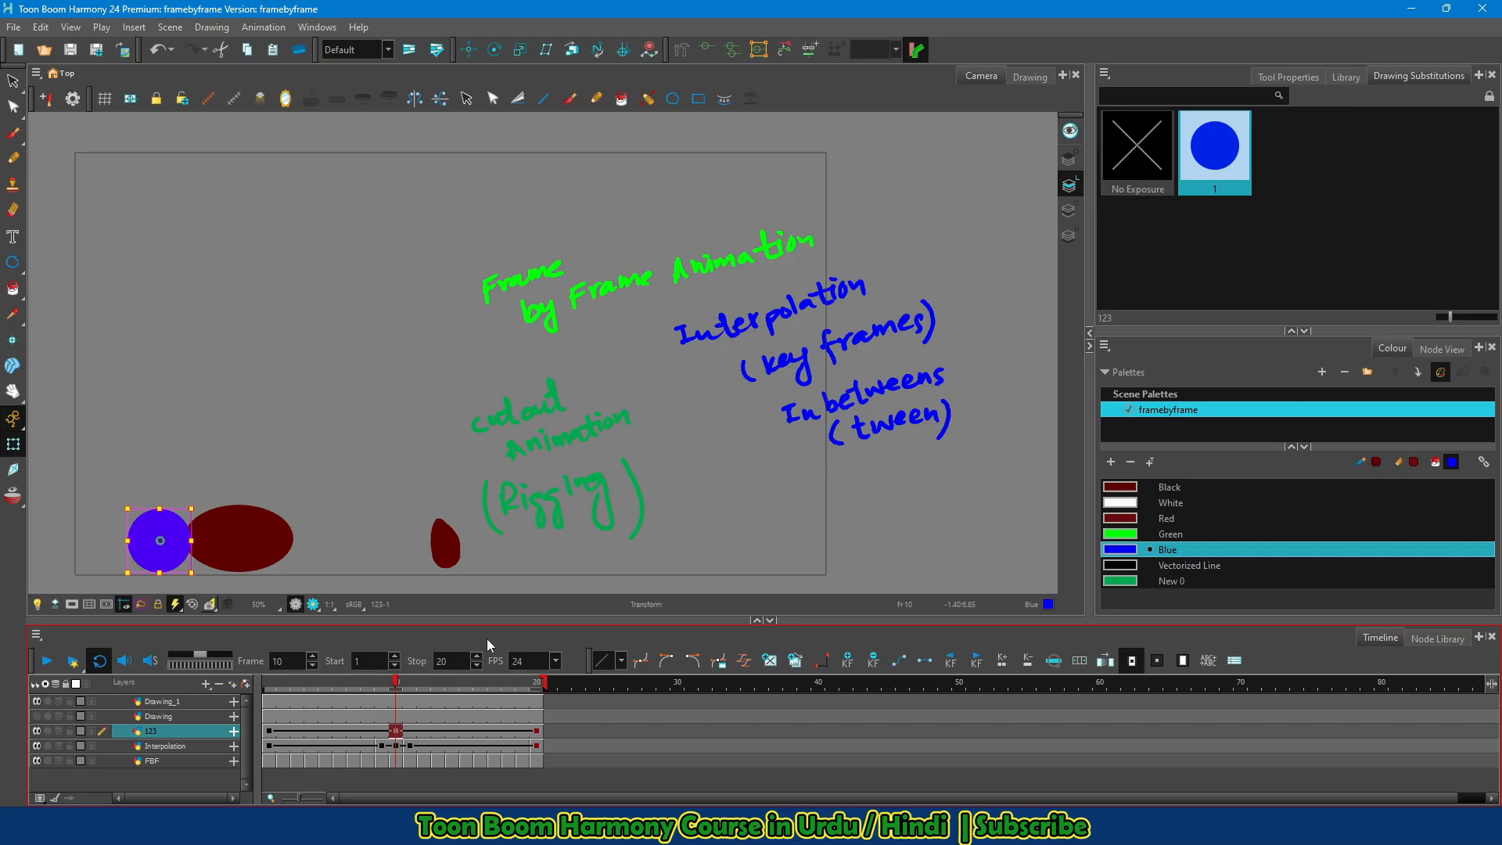
{"action": "key", "text": "comma"}
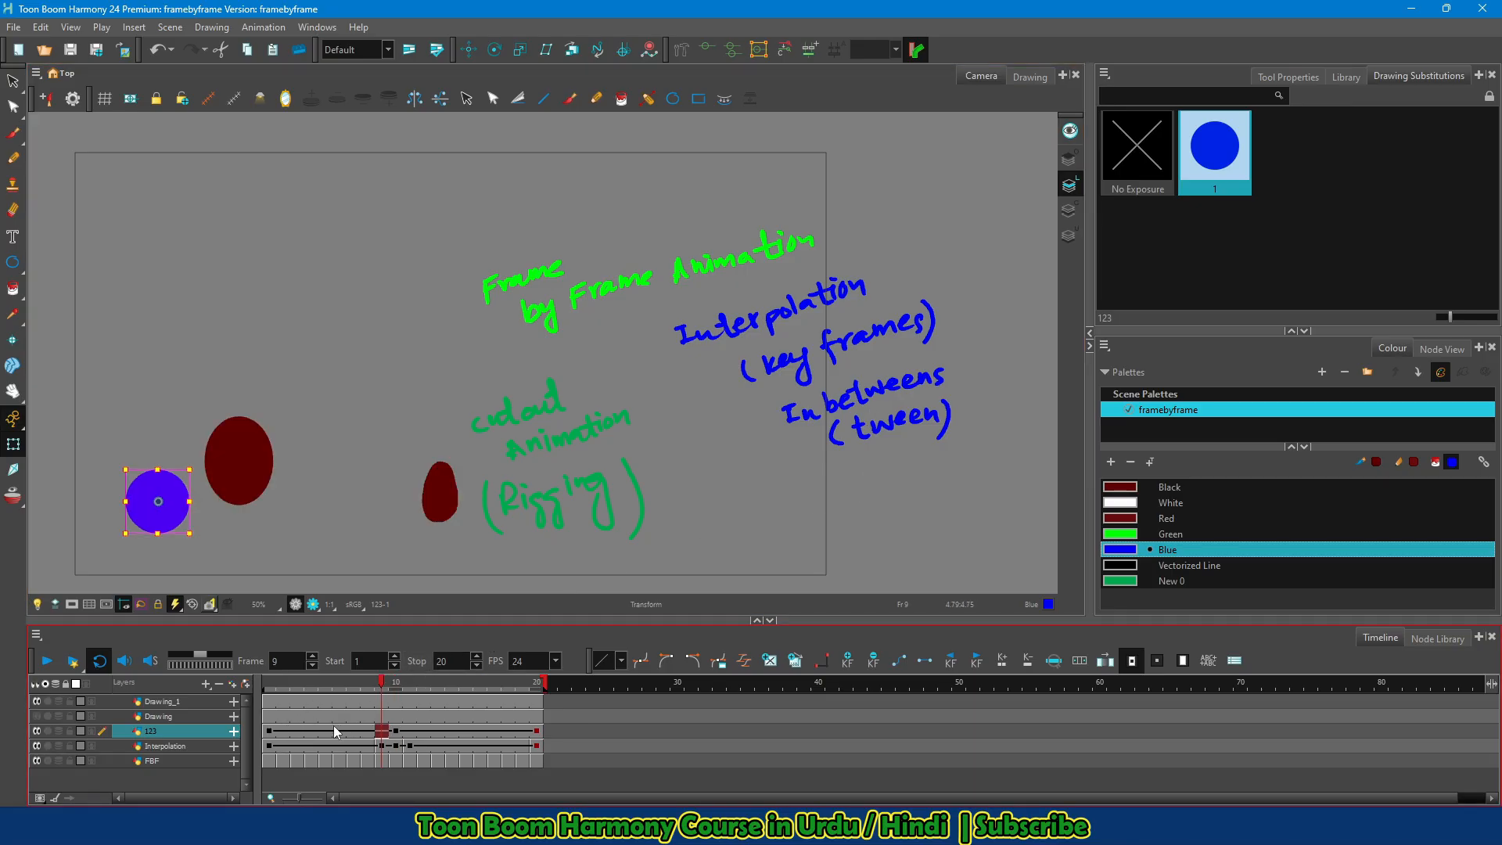
{"action": "left_click", "coordinate": [281, 731]}
{"action": "left_click", "coordinate": [311, 731]}
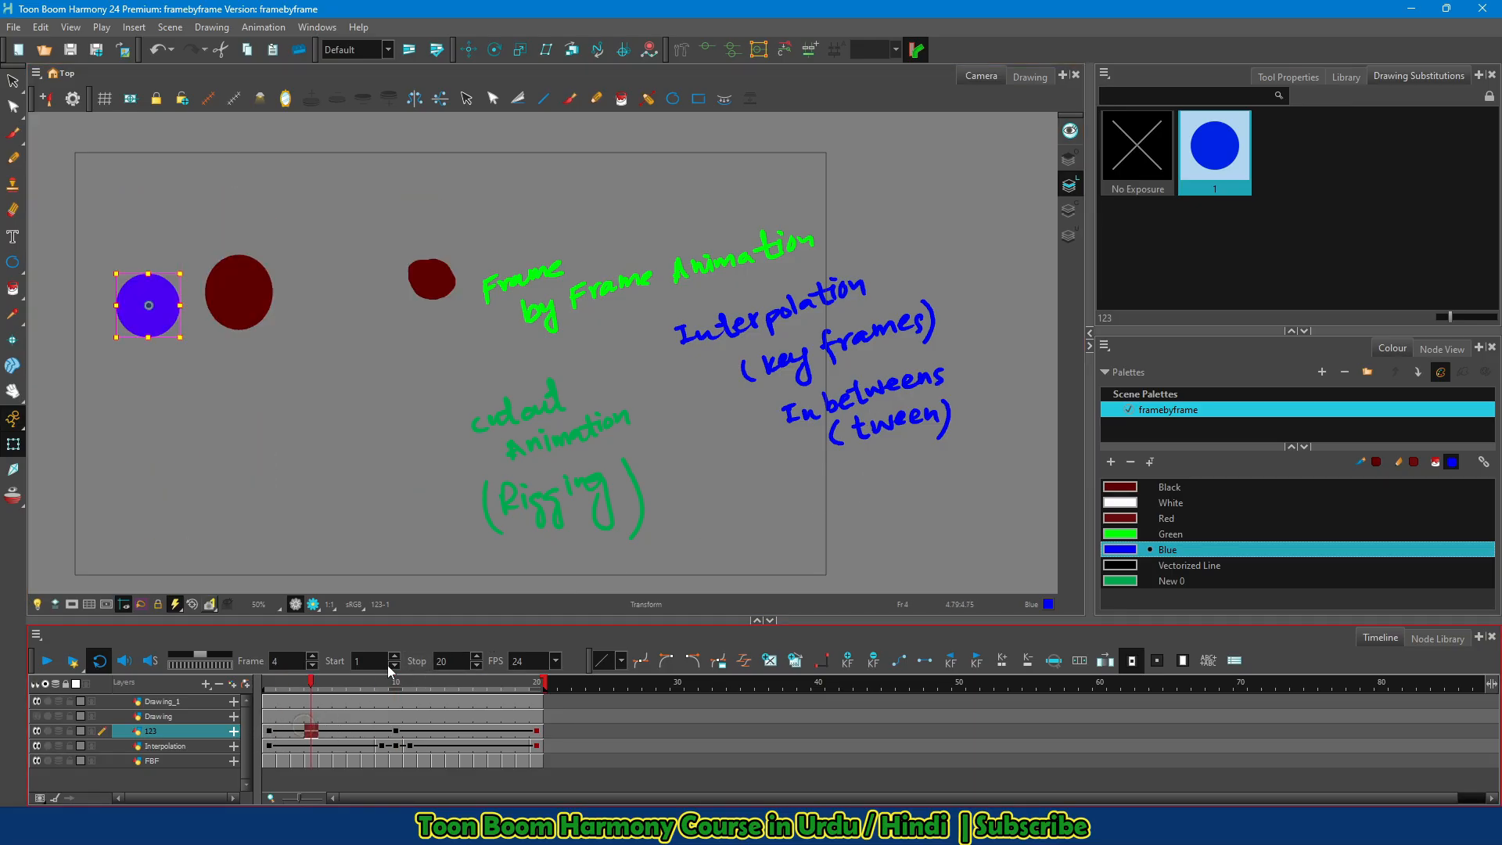
{"action": "left_click_drag", "start_coordinate": [833, 440], "coordinate": [910, 469]}
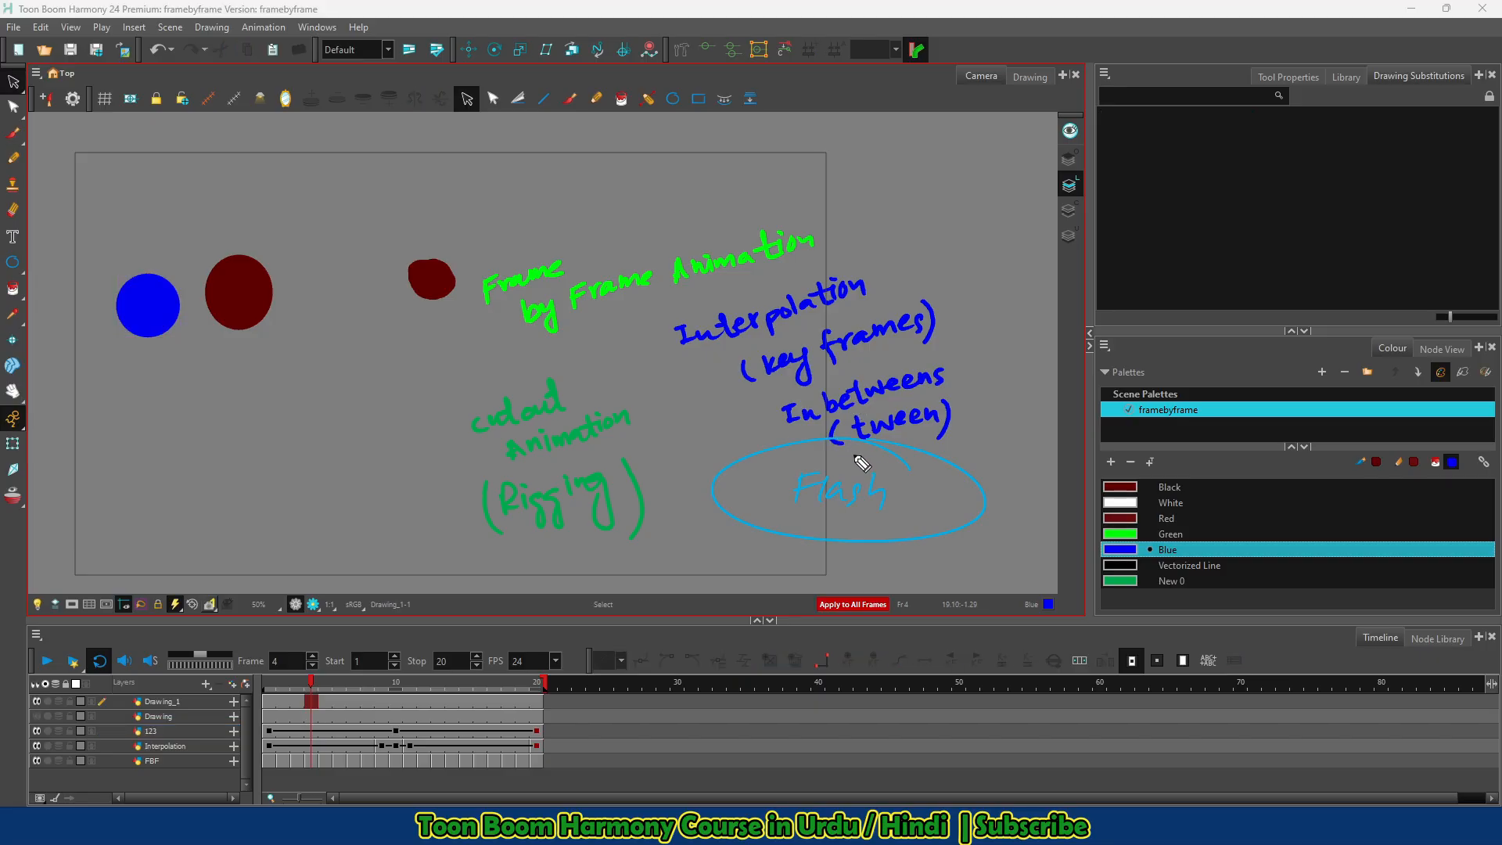
{"action": "left_click_drag", "start_coordinate": [798, 477], "coordinate": [878, 484]}
{"action": "mouse_move", "coordinate": [921, 361]}
{"action": "left_mouse_down"}
{"action": "mouse_move", "coordinate": [860, 380]}
{"action": "mouse_move", "coordinate": [864, 408]}
{"action": "mouse_move", "coordinate": [939, 390]}
{"action": "mouse_move", "coordinate": [909, 397]}
{"action": "left_mouse_up"}
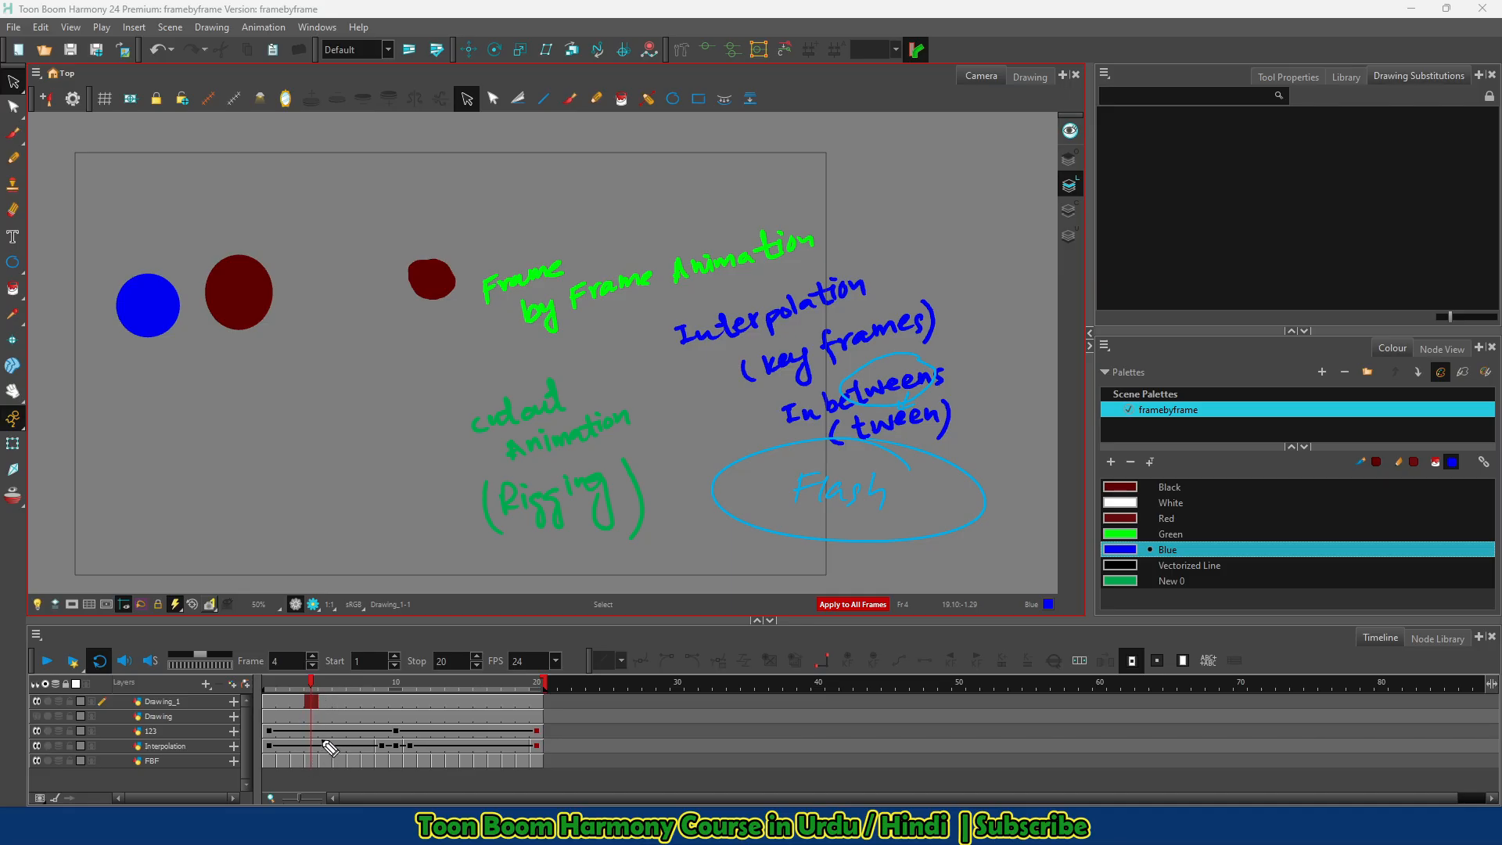
{"action": "mouse_move", "coordinate": [275, 731]}
{"action": "left_mouse_down"}
{"action": "mouse_move", "coordinate": [257, 747]}
{"action": "mouse_move", "coordinate": [270, 765]}
{"action": "left_mouse_up"}
{"action": "left_click_drag", "start_coordinate": [383, 724], "coordinate": [375, 729]}
{"action": "mouse_move", "coordinate": [1014, 297]}
{"action": "left_mouse_down"}
{"action": "mouse_move", "coordinate": [631, 359]}
{"action": "mouse_move", "coordinate": [955, 245]}
{"action": "left_mouse_up"}
{"action": "mouse_move", "coordinate": [659, 356]}
{"action": "left_mouse_down"}
{"action": "mouse_move", "coordinate": [598, 386]}
{"action": "mouse_move", "coordinate": [598, 367]}
{"action": "mouse_move", "coordinate": [626, 389]}
{"action": "left_mouse_up"}
Play back the scene to compare the blue ball's interpolated bounce with the red balls' motion
{"action": "left_click", "coordinate": [719, 345]}
{"action": "key", "text": "Return"}
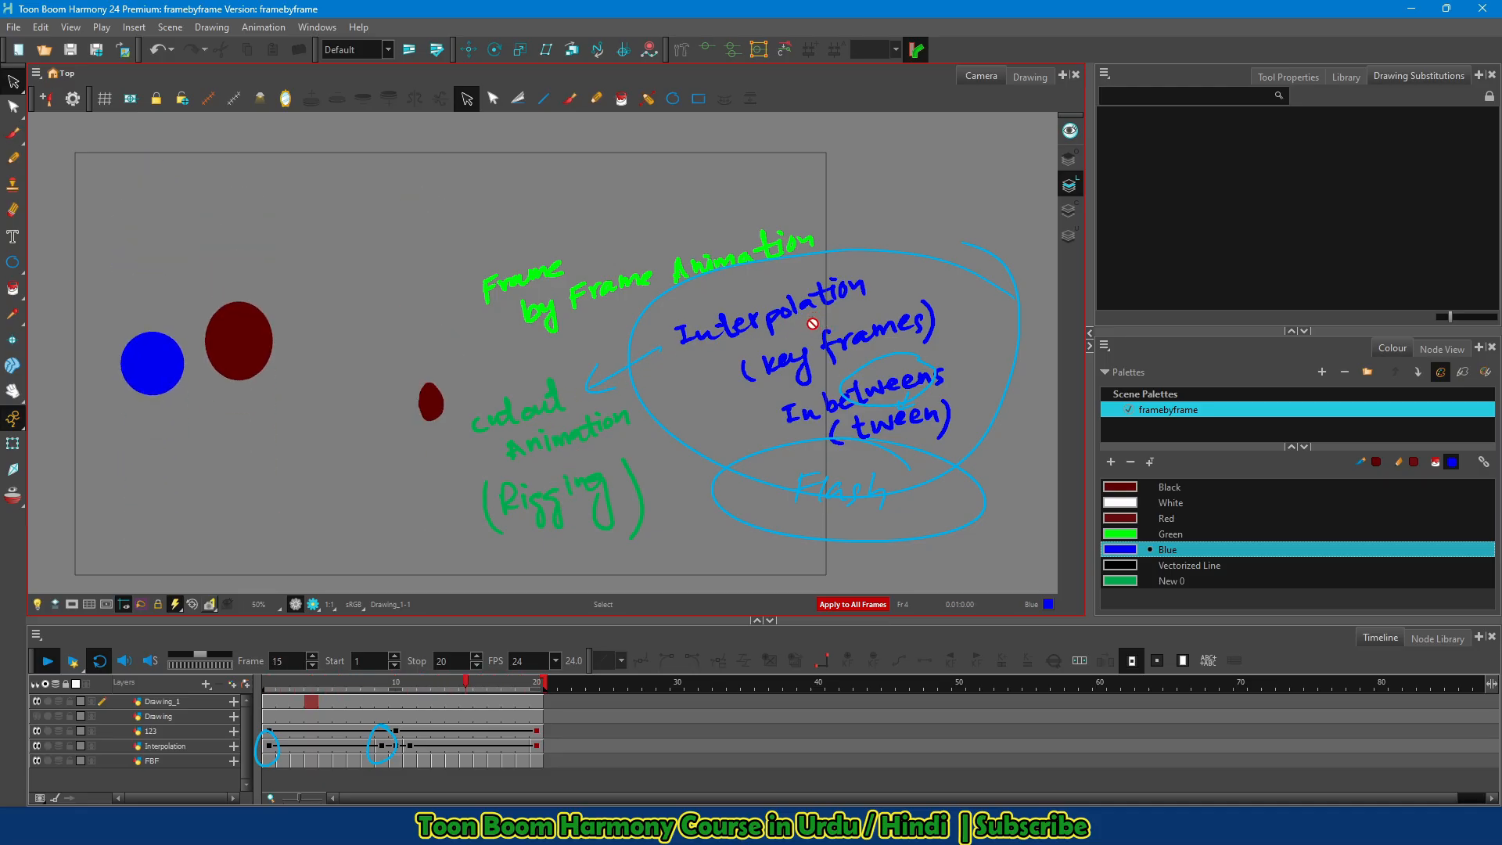
{"action": "key", "text": "ctrl+z"}
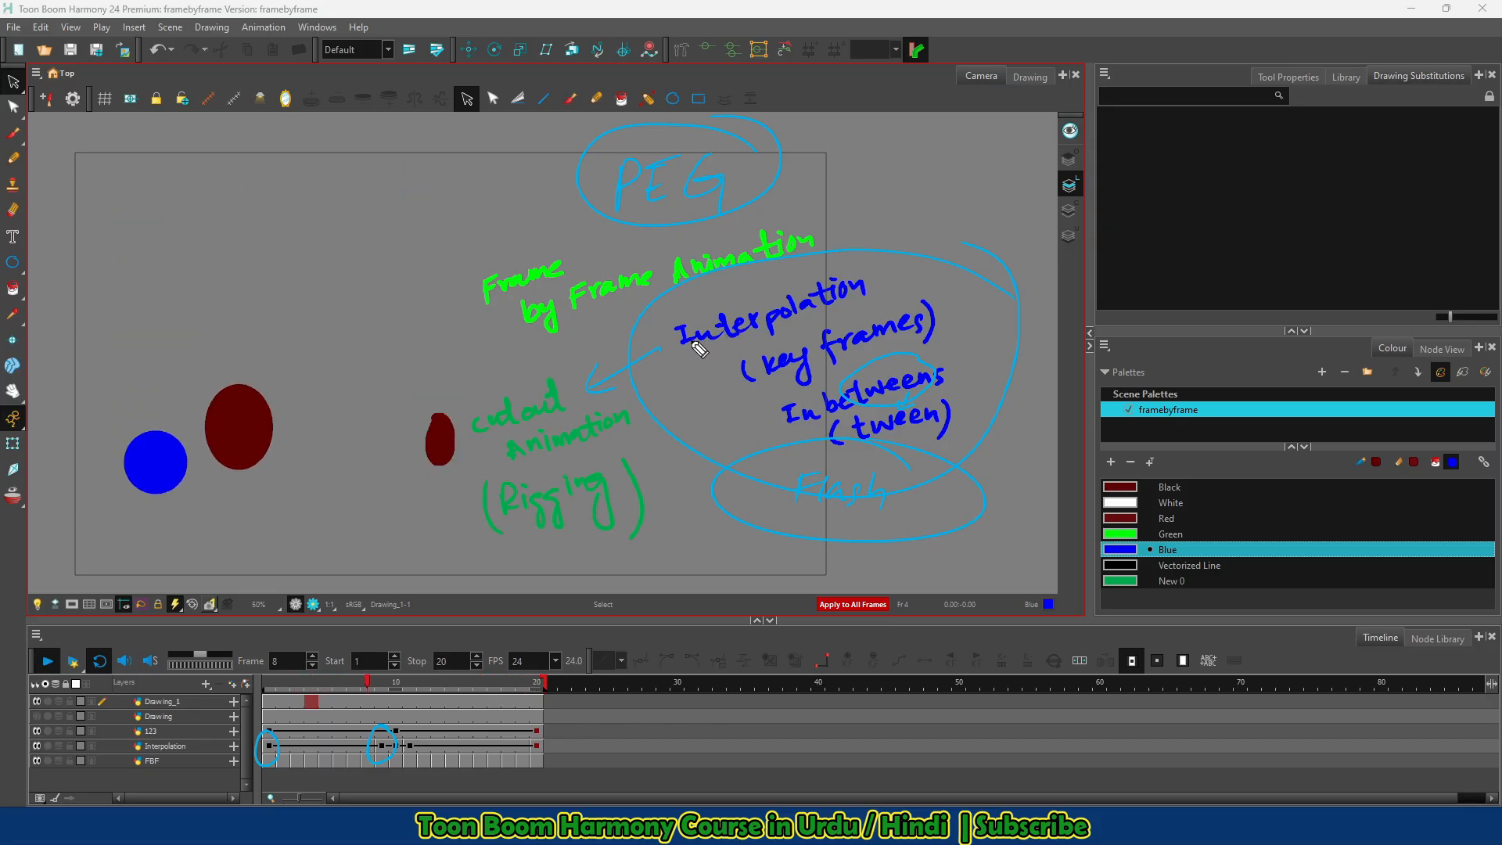